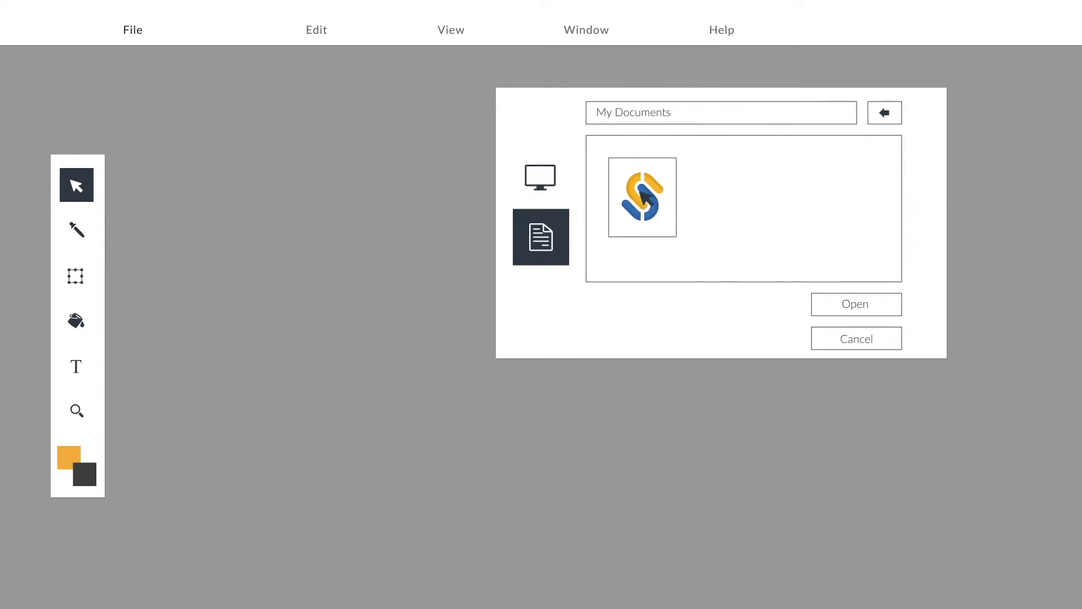
{"action": "left_click", "coordinate": [853, 303]}
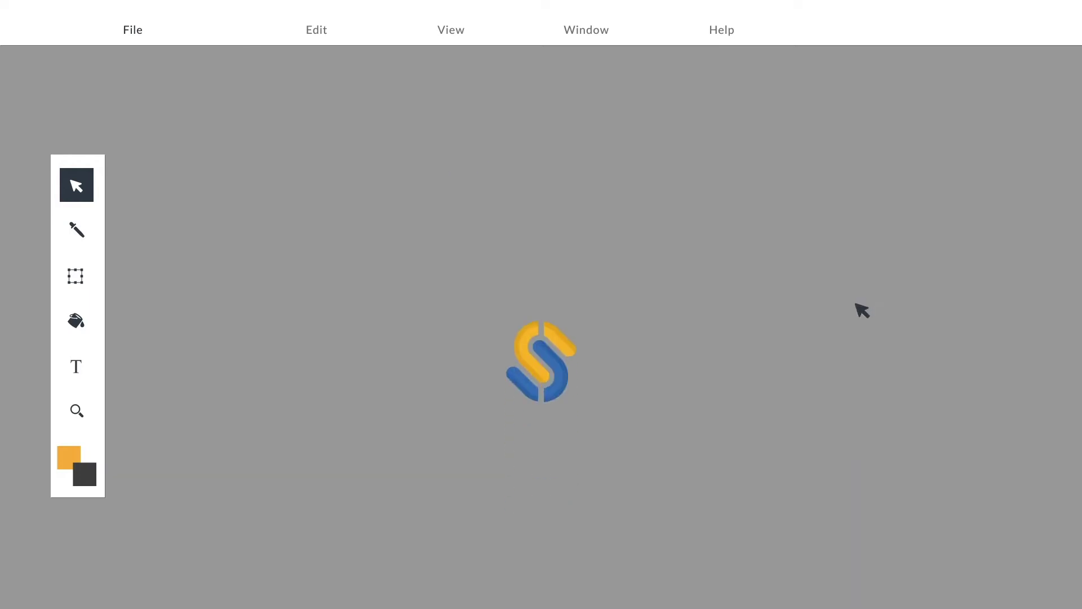
{"action": "left_click", "coordinate": [76, 275]}
{"action": "left_click_drag", "start_coordinate": [635, 241], "coordinate": [682, 207]}
{"action": "key", "text": "t"}
{"action": "left_click", "coordinate": [419, 438]}
{"action": "type", "text": "Graph"}
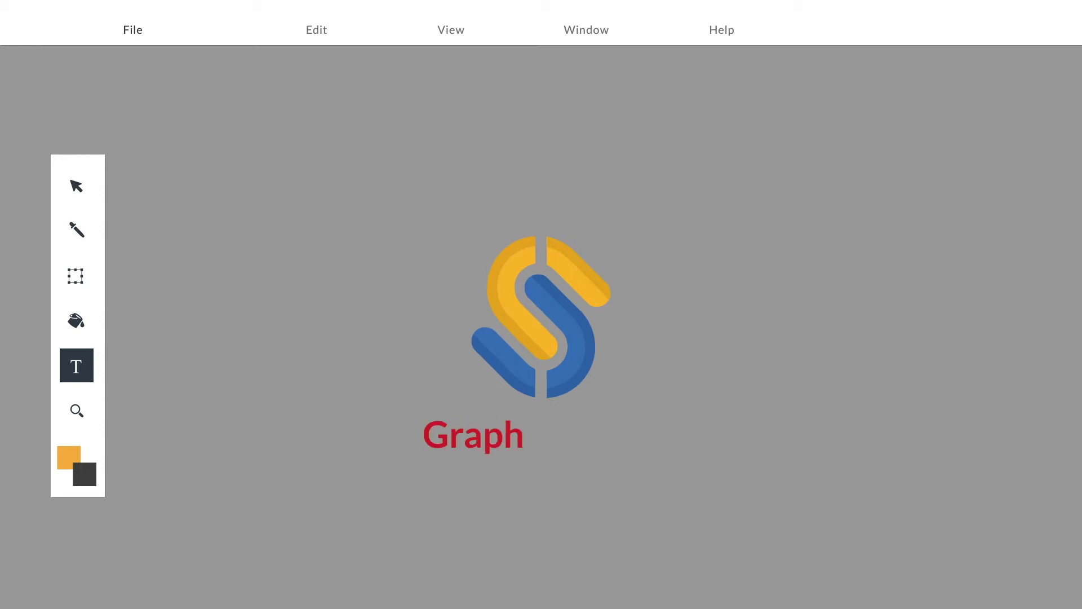
{"action": "type", "text": "ic Designgn"}
{"action": "left_click", "coordinate": [237, 255]}
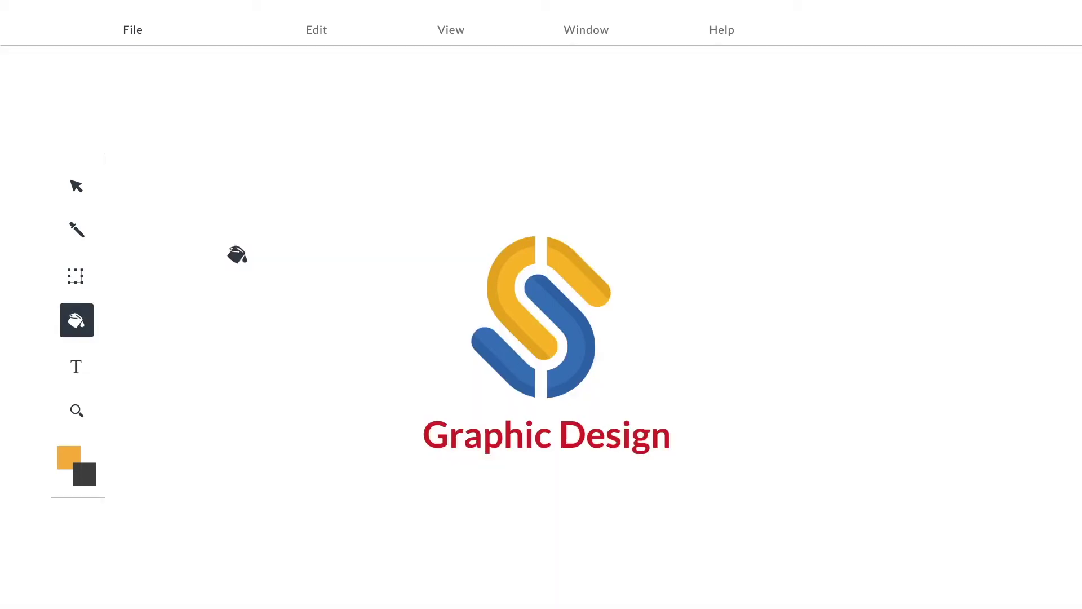
{"action": "left_click", "coordinate": [530, 434]}
{"action": "left_click", "coordinate": [76, 185]}
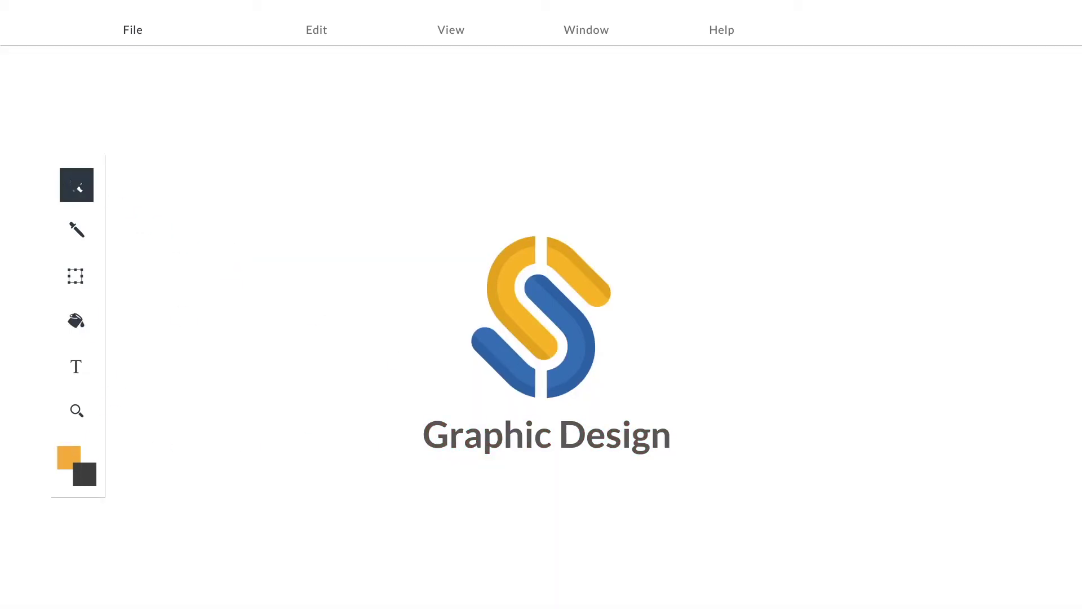
{"action": "left_click", "coordinate": [132, 29]}
{"action": "left_click", "coordinate": [169, 212]}
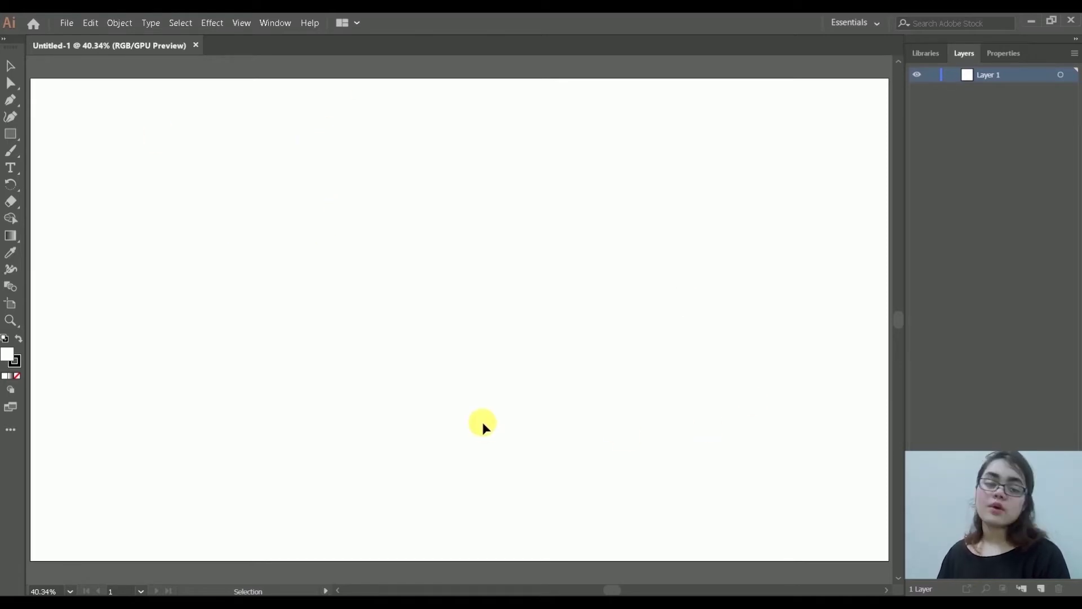
- Draw a tall upright ellipse with the Ellipse tool and move it closer to the centre of the artboard
{"action": "left_click", "coordinate": [16, 134]}
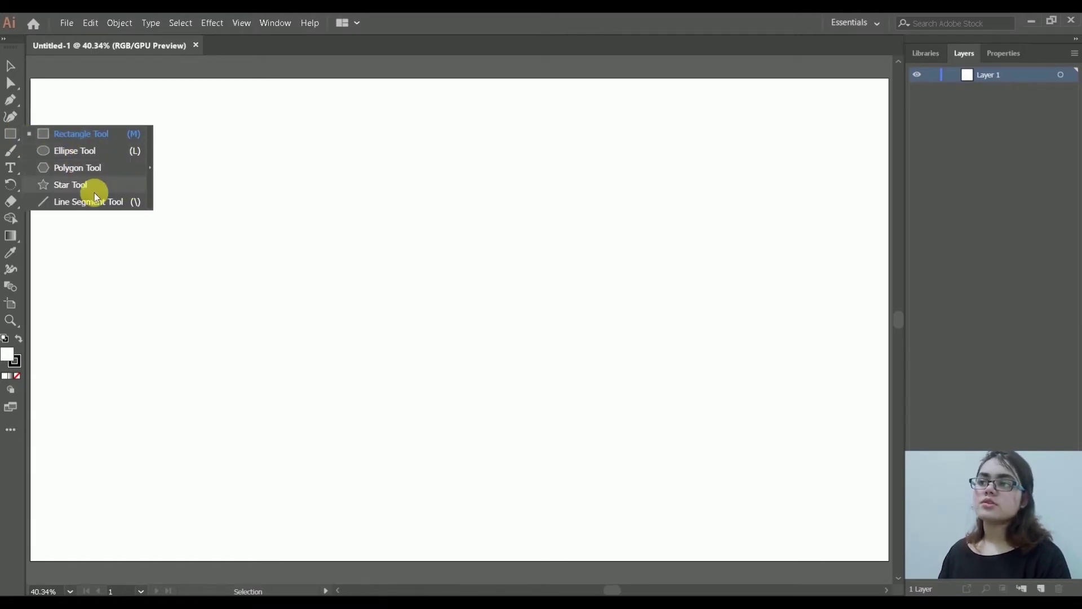
{"action": "left_click", "coordinate": [71, 151]}
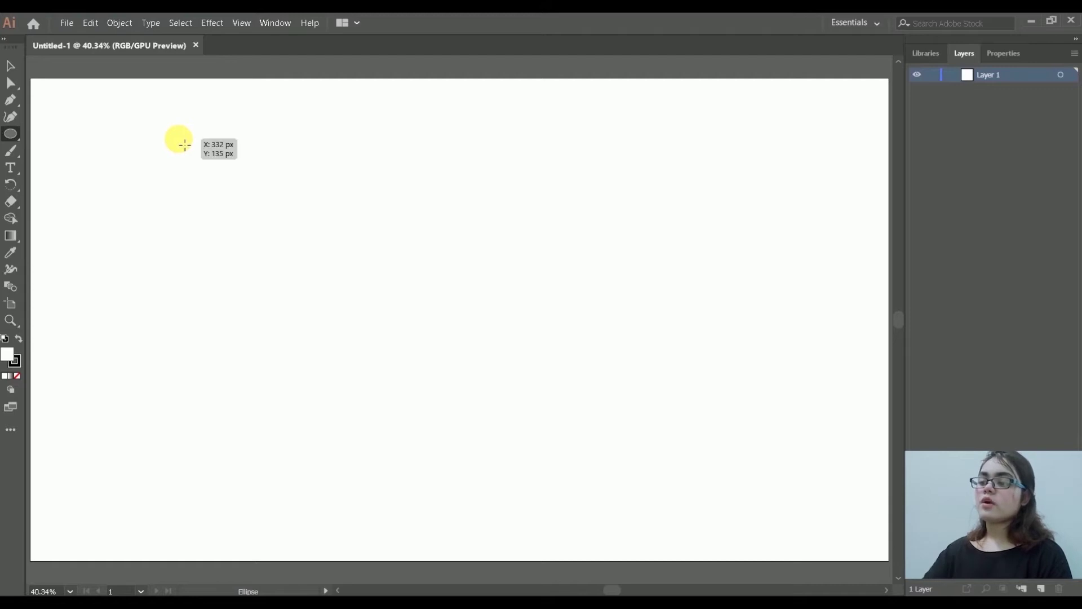
{"action": "left_click_drag", "start_coordinate": [184, 145], "coordinate": [275, 289]}
{"action": "left_click", "coordinate": [7, 74]}
{"action": "left_click_drag", "start_coordinate": [225, 190], "coordinate": [380, 237]}
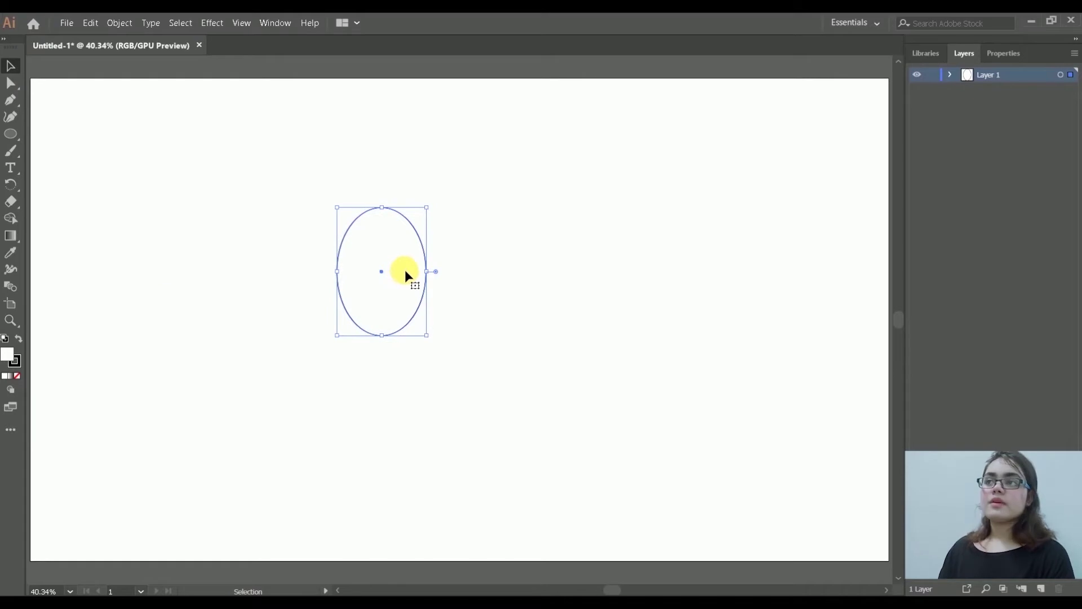
- Duplicate the ellipse with copy and paste and place the copy beside the original so their inner sides overlap
{"action": "left_click", "coordinate": [90, 24]}
{"action": "left_click", "coordinate": [109, 82]}
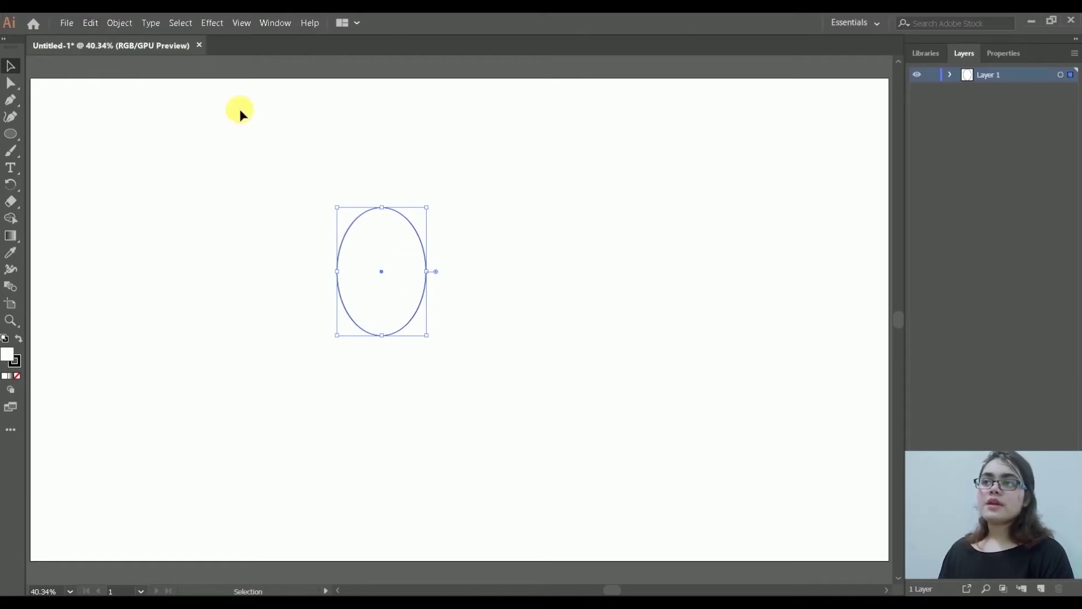
{"action": "left_click", "coordinate": [90, 23]}
{"action": "left_click", "coordinate": [108, 96]}
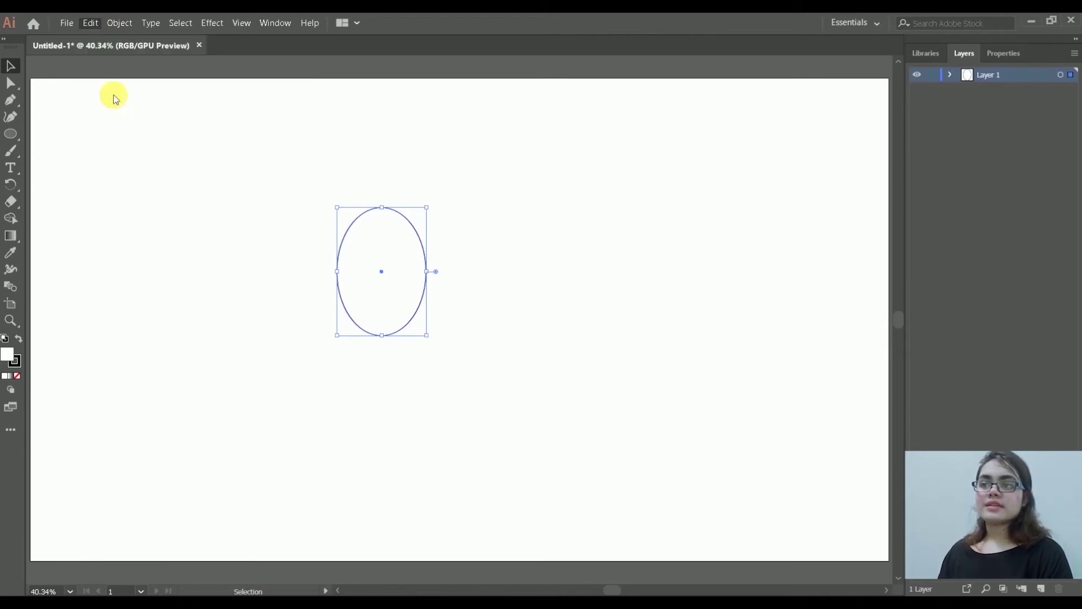
{"action": "left_click_drag", "start_coordinate": [434, 315], "coordinate": [425, 272]}
{"action": "left_click", "coordinate": [565, 134]}
- Align the overlapping ellipse copy vertically so its centre is level with the original ellipse's centre
{"action": "key", "text": "ctrl+plus"}
{"action": "key", "text": "ctrl+plus"}
{"action": "key", "text": "ctrl+plus"}
{"action": "key", "text": "ctrl+minus"}
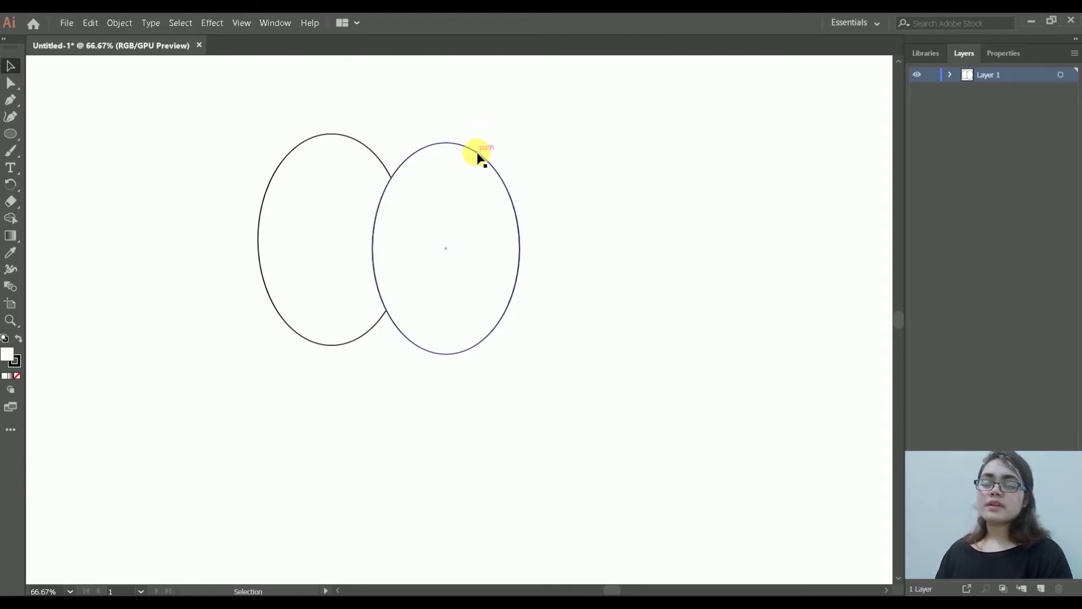
{"action": "left_click_drag", "start_coordinate": [478, 154], "coordinate": [479, 150]}
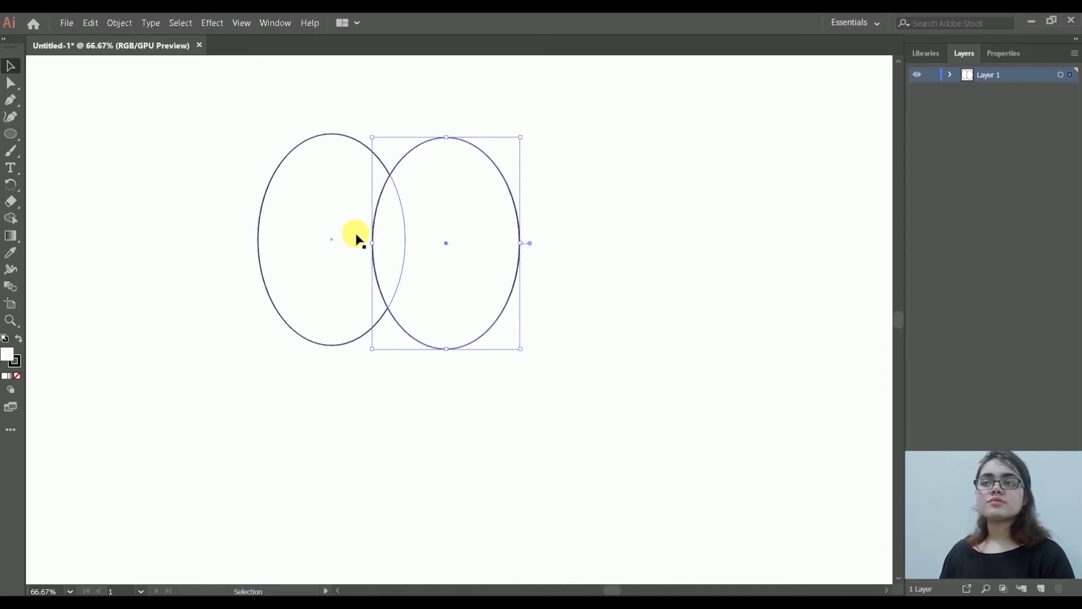
{"action": "left_click_drag", "start_coordinate": [483, 151], "coordinate": [484, 152]}
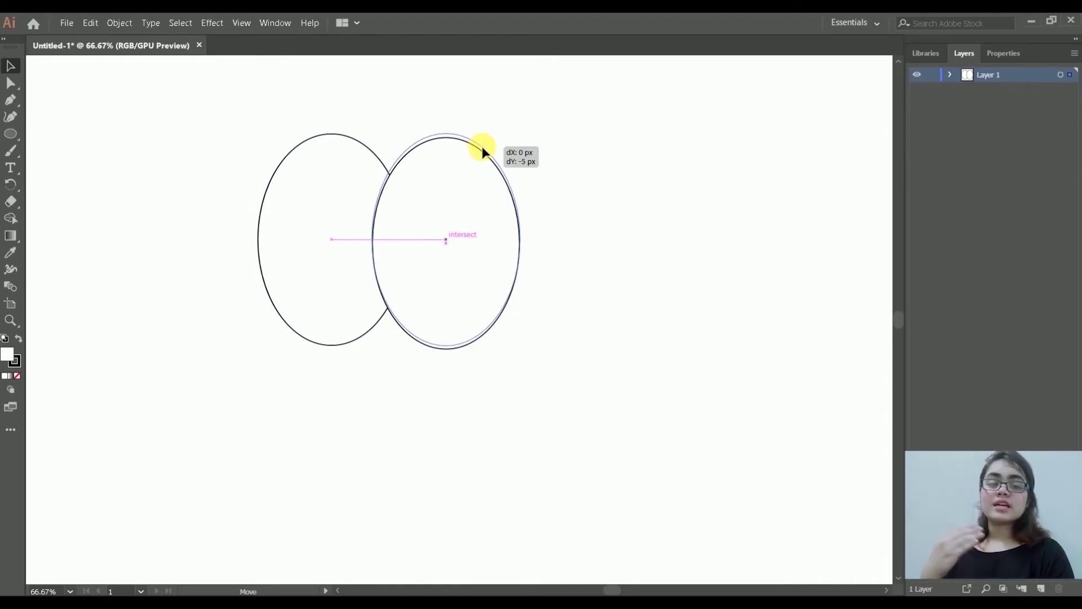
{"action": "left_click_drag", "start_coordinate": [483, 150], "coordinate": [483, 148]}
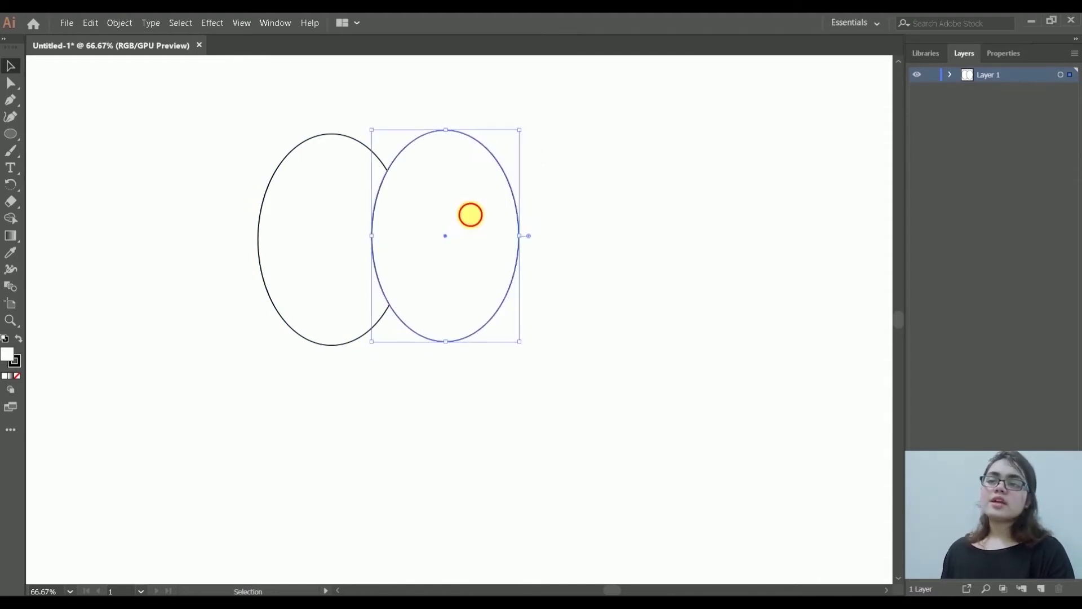
{"action": "left_click_drag", "start_coordinate": [472, 216], "coordinate": [471, 219]}
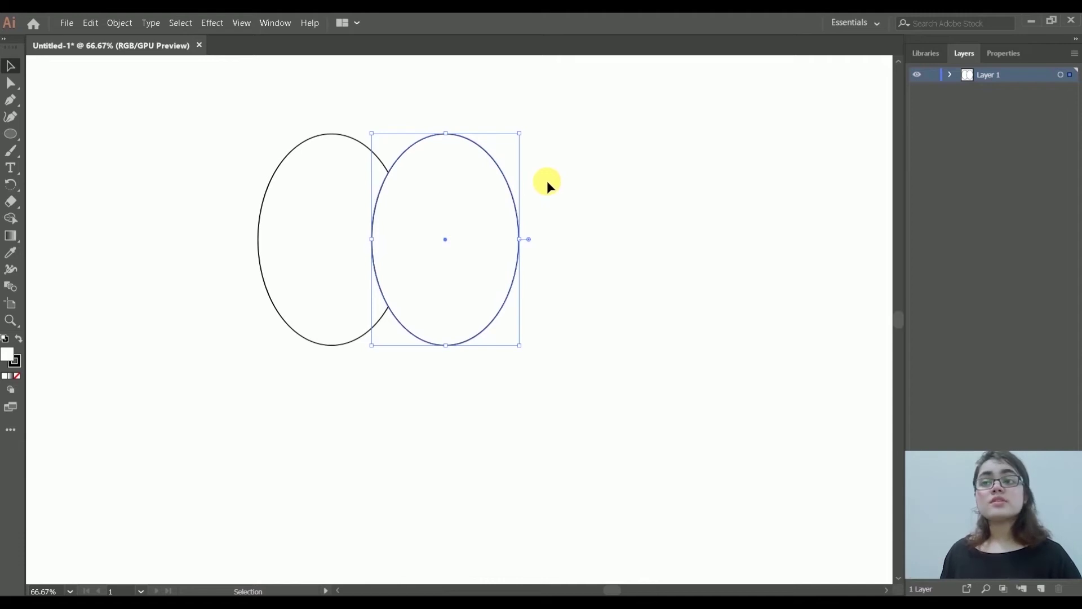
{"action": "left_click", "coordinate": [478, 144]}
{"action": "mouse_move", "coordinate": [478, 145]}
{"action": "left_mouse_down"}
{"action": "mouse_move", "coordinate": [478, 133]}
{"action": "mouse_move", "coordinate": [474, 159]}
{"action": "mouse_move", "coordinate": [481, 150]}
{"action": "left_mouse_up"}
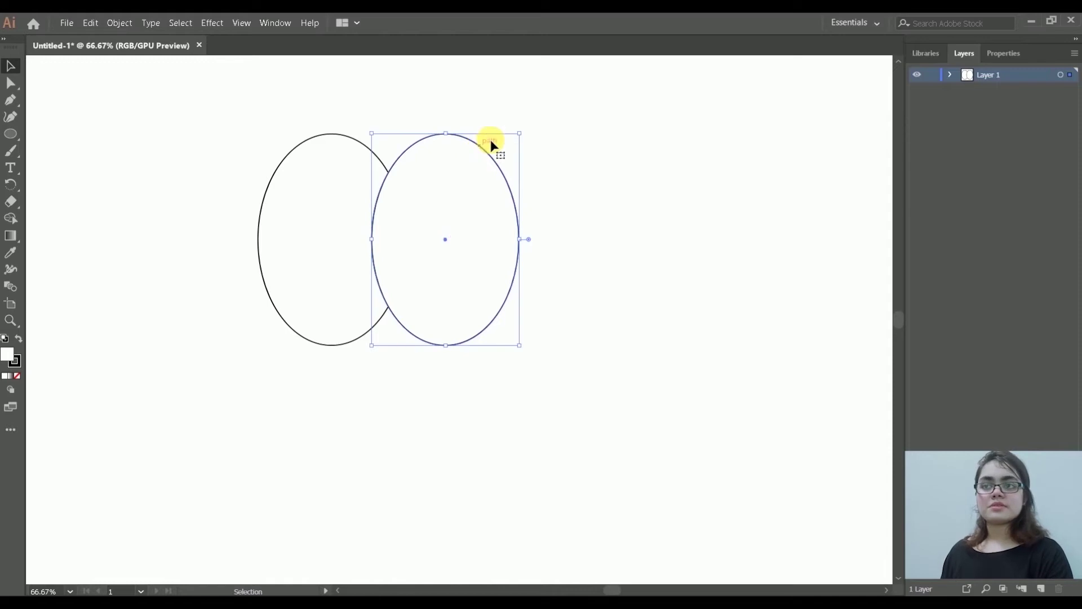
{"action": "left_click", "coordinate": [661, 142]}
{"action": "key", "text": "ctrl+0"}
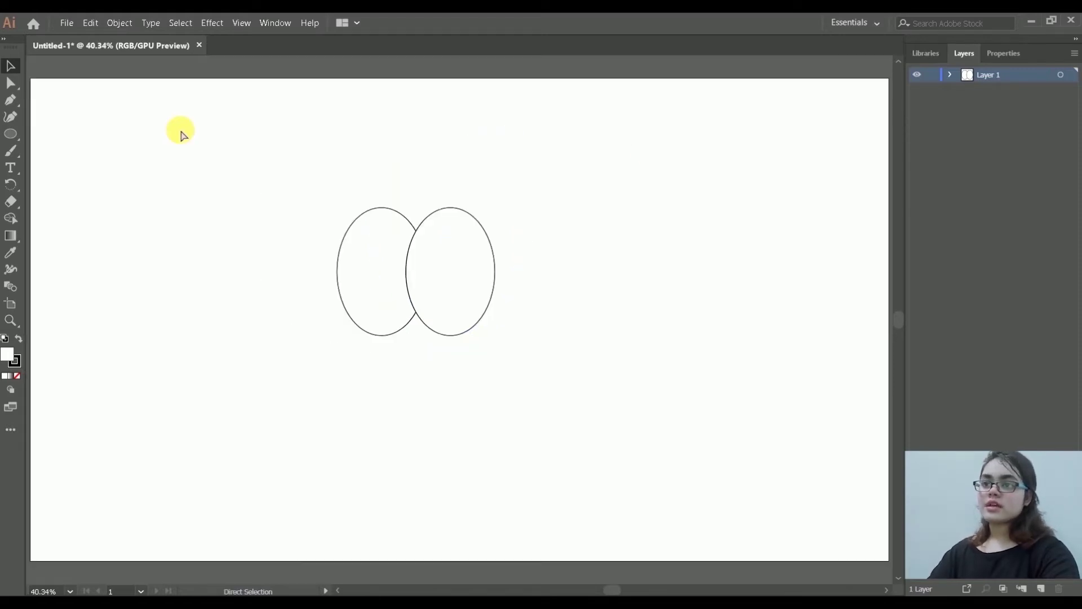
{"action": "left_click_drag", "start_coordinate": [251, 168], "coordinate": [604, 407]}
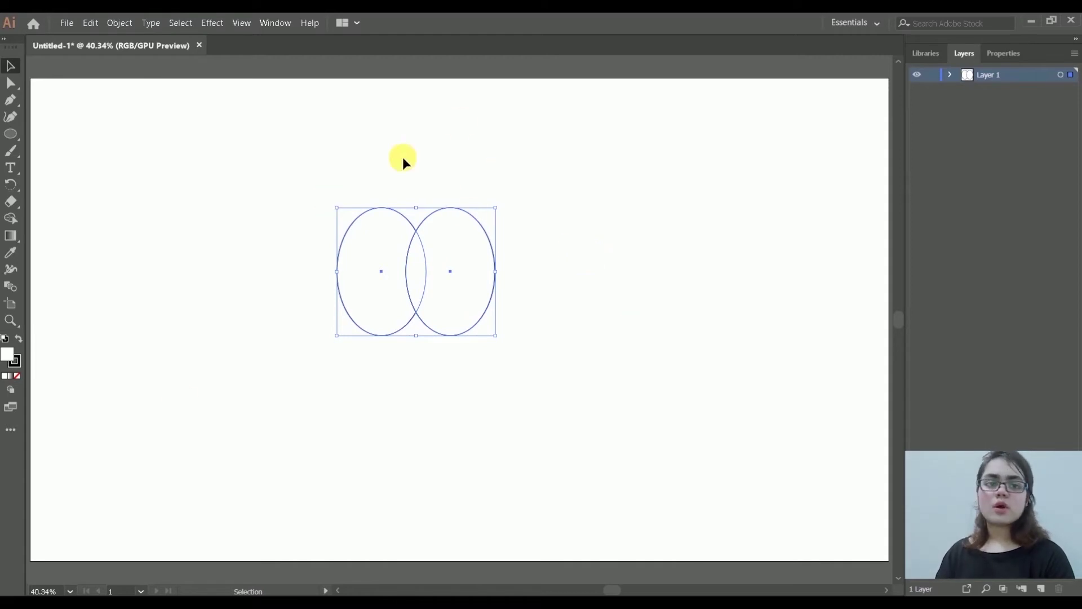
{"action": "left_click", "coordinate": [584, 228]}
- Try rotating the front ellipse clockwise about its centre
{"action": "key", "text": "a"}
{"action": "key", "text": "ctrl+1"}
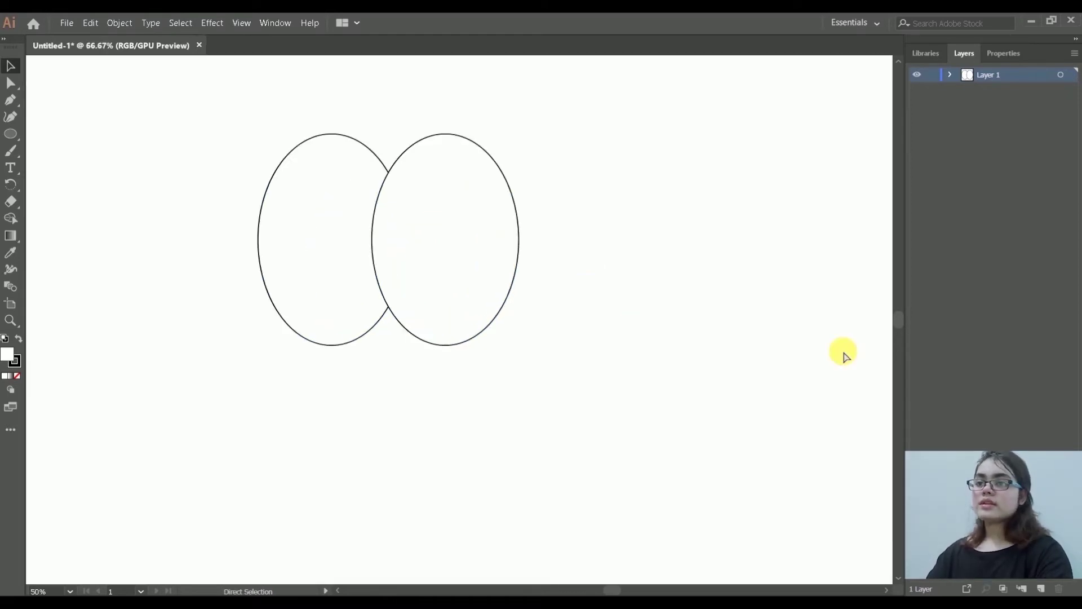
{"action": "key", "text": "ctrl+plus"}
{"action": "key", "text": "space"}
{"action": "left_click_drag", "start_coordinate": [537, 233], "coordinate": [652, 375]}
{"action": "left_click", "coordinate": [699, 376]}
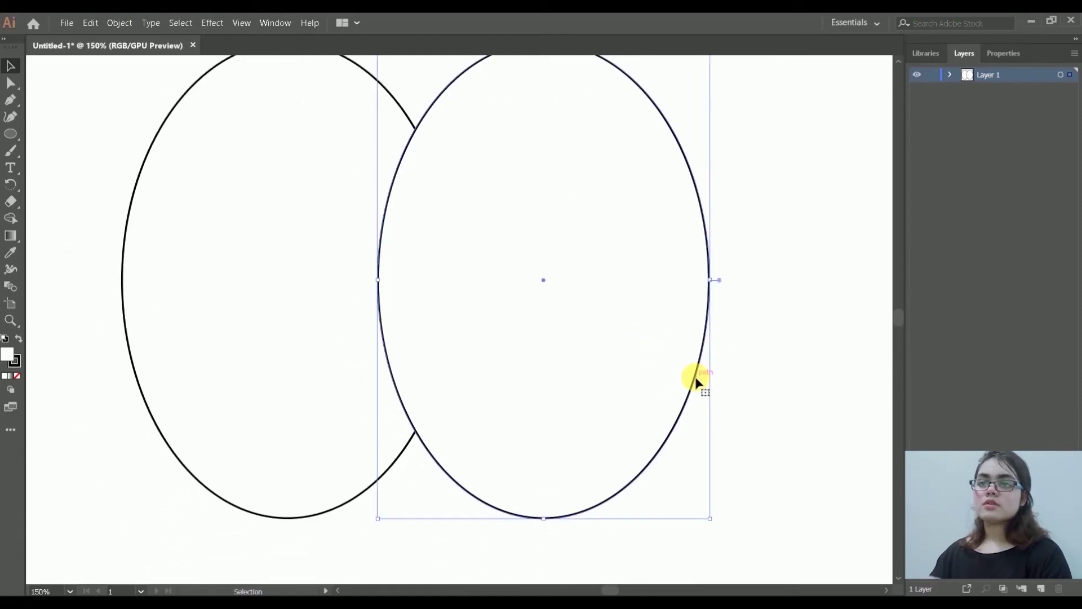
{"action": "key", "text": "ctrl+minus"}
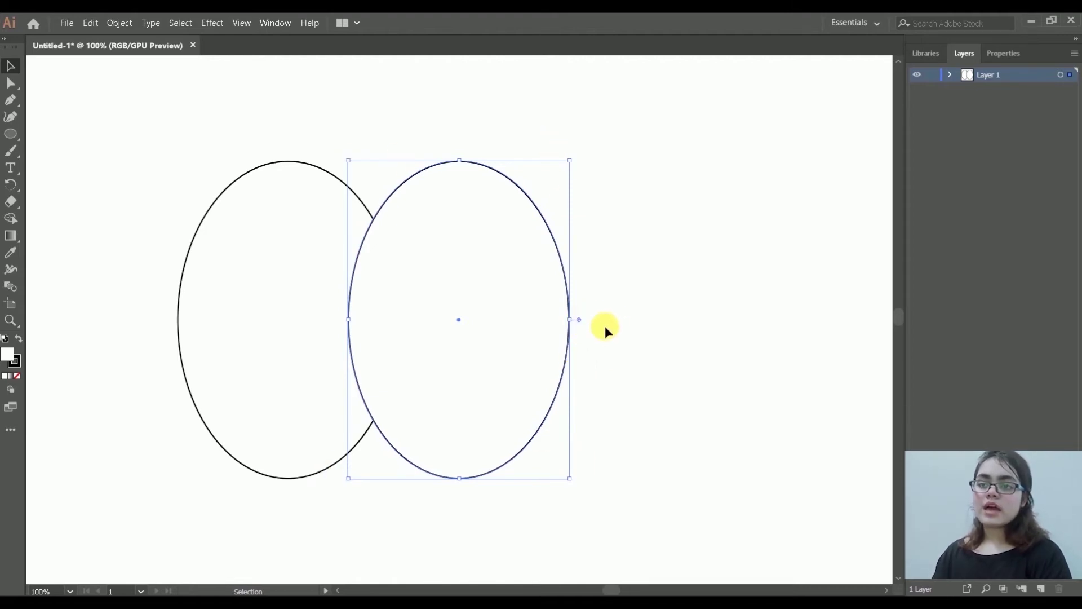
{"action": "key", "text": "ctrl+plus"}
{"action": "key", "text": "ctrl+plus"}
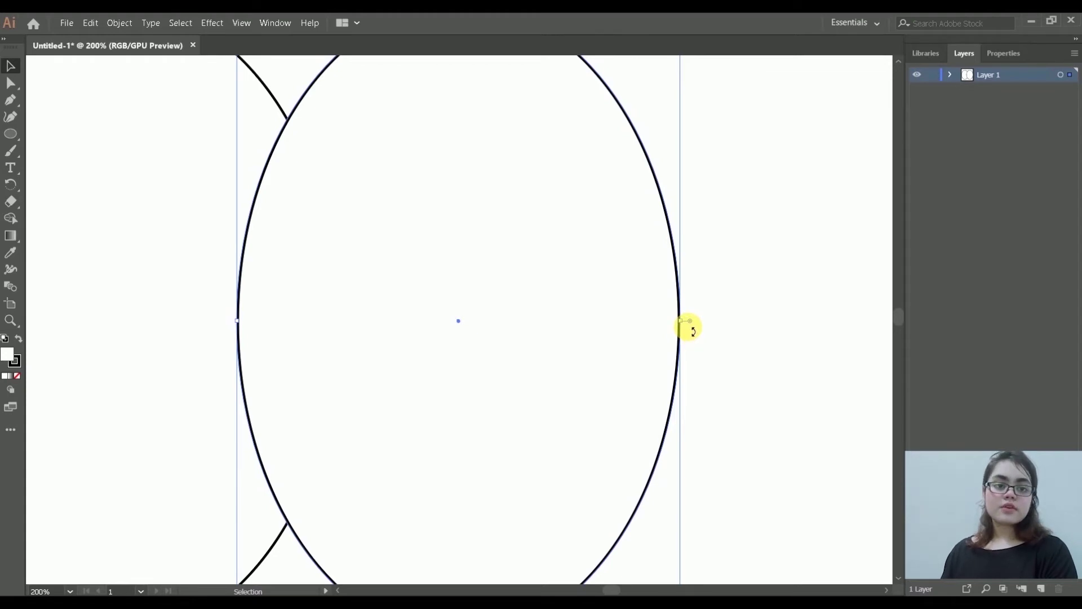
{"action": "left_click_drag", "start_coordinate": [692, 330], "coordinate": [696, 341]}
{"action": "left_click_drag", "start_coordinate": [694, 404], "coordinate": [677, 430]}
{"action": "left_click", "coordinate": [686, 399]}
{"action": "key", "text": "ctrl+minus"}
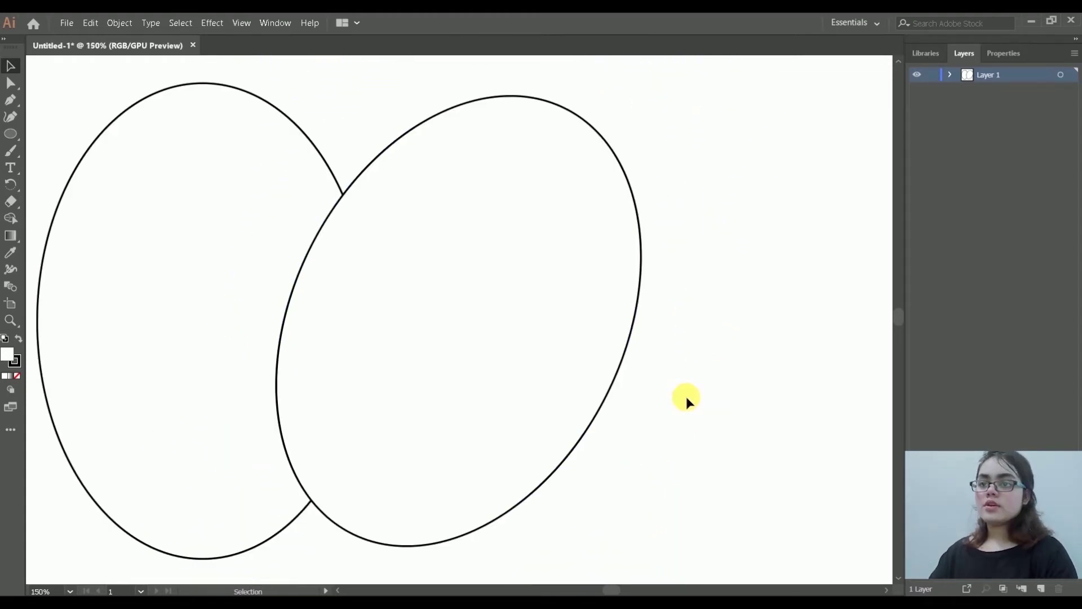
- Try rotating the front ellipse counterclockwise and undo its rotations, leaving nothing selected
{"action": "left_click", "coordinate": [601, 410]}
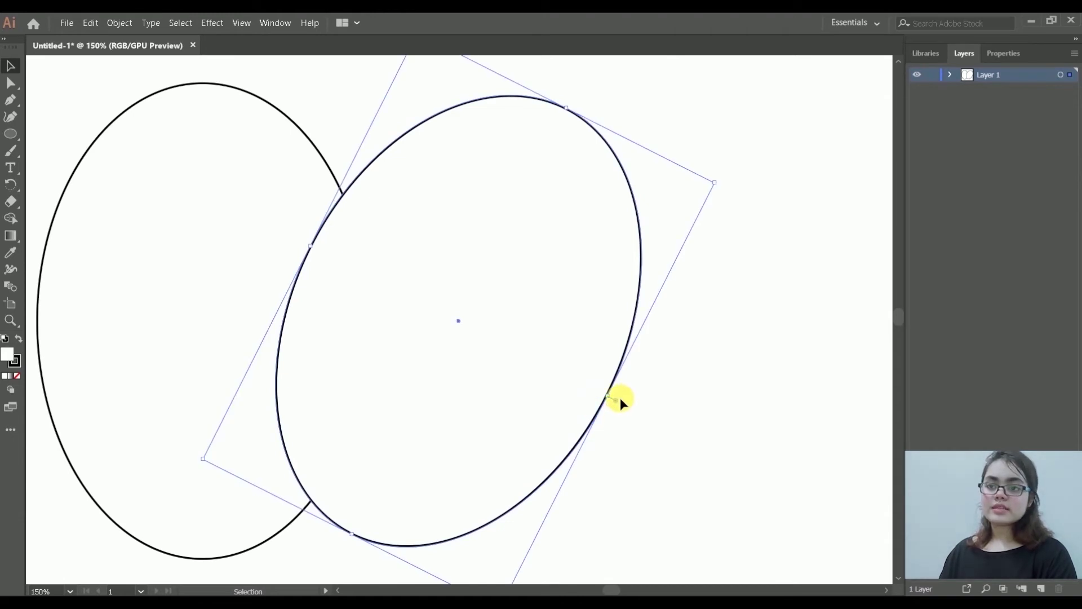
{"action": "left_click_drag", "start_coordinate": [609, 404], "coordinate": [524, 260]}
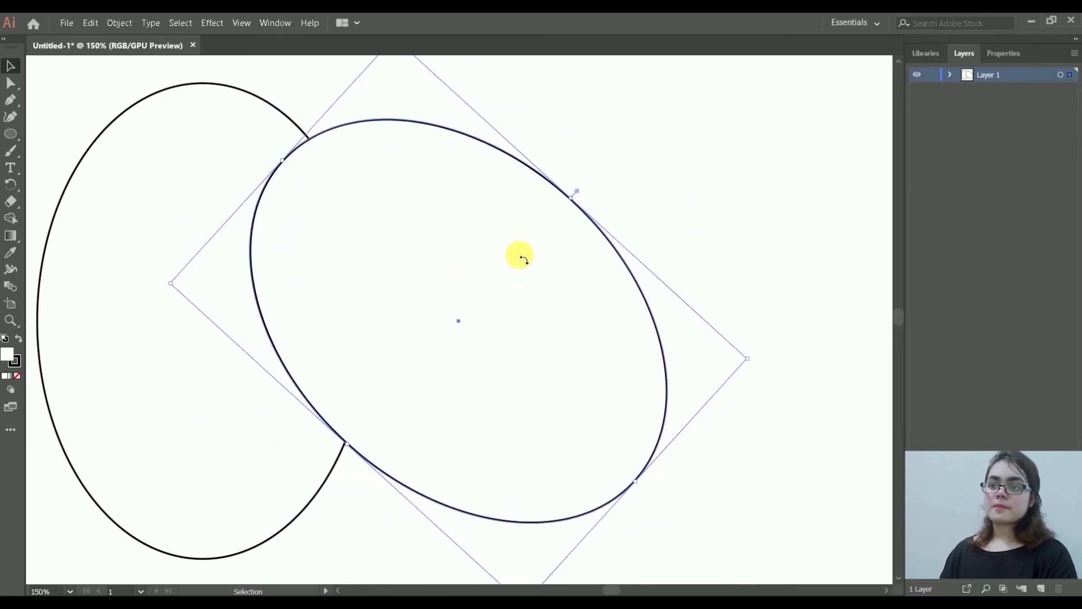
{"action": "key", "text": "ctrl+0"}
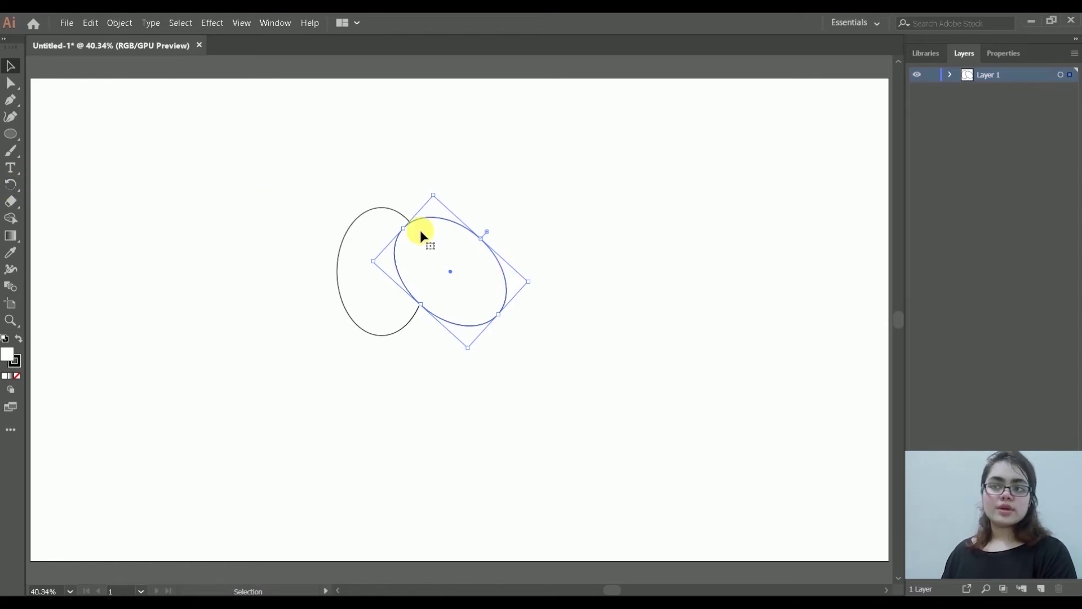
{"action": "key", "text": "a"}
{"action": "key", "text": "ctrl+z"}
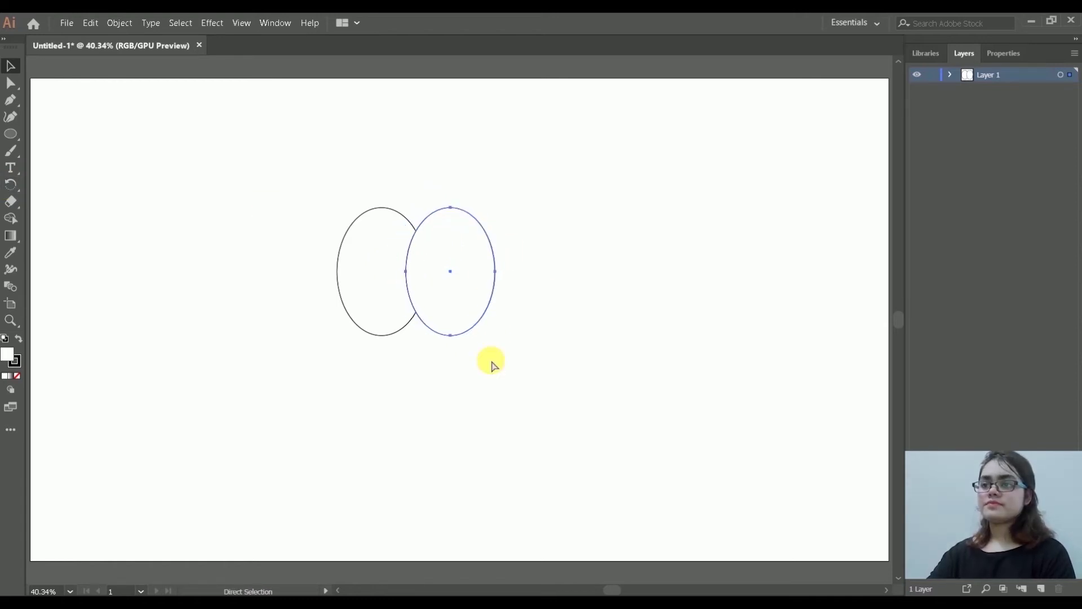
{"action": "key", "text": "v"}
{"action": "left_click", "coordinate": [539, 332]}
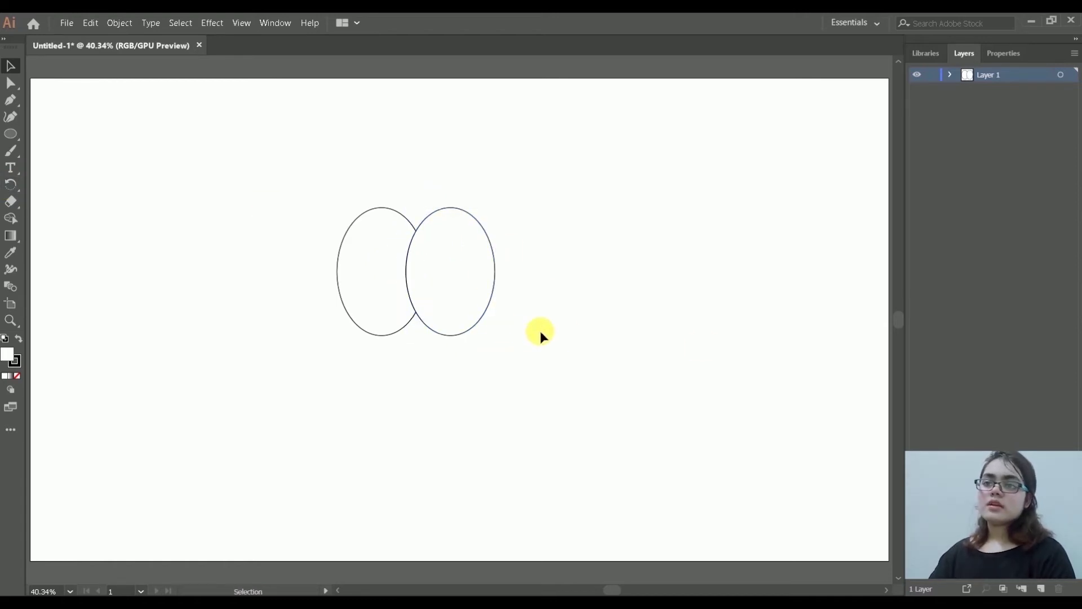
- Try cutting the front ellipse into a pie wedge by changing its end angle, and restore the full ellipse
{"action": "left_click", "coordinate": [476, 322]}
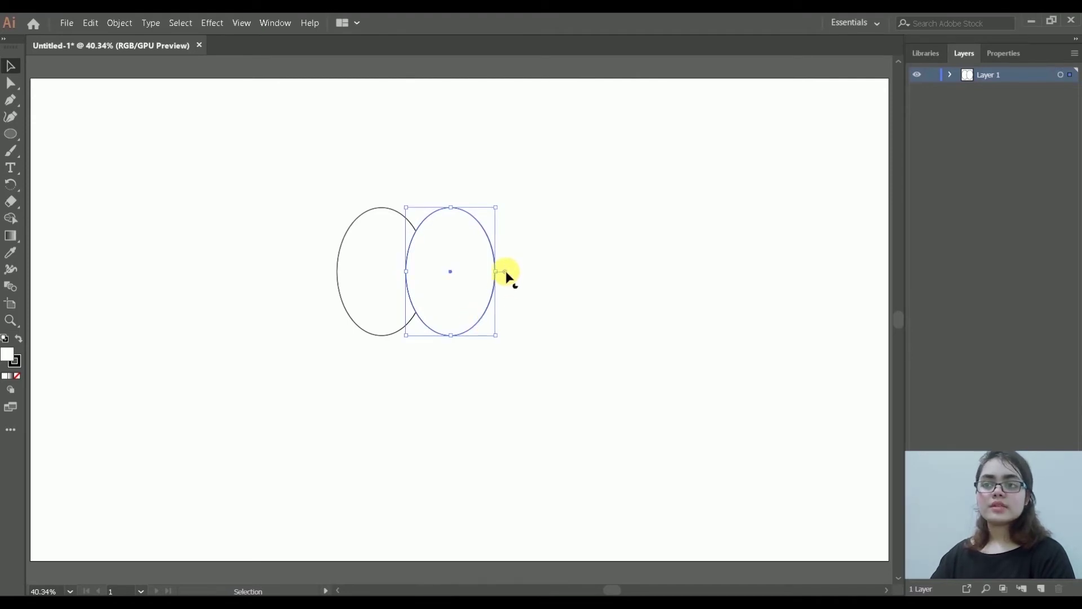
{"action": "left_click_drag", "start_coordinate": [506, 273], "coordinate": [418, 364]}
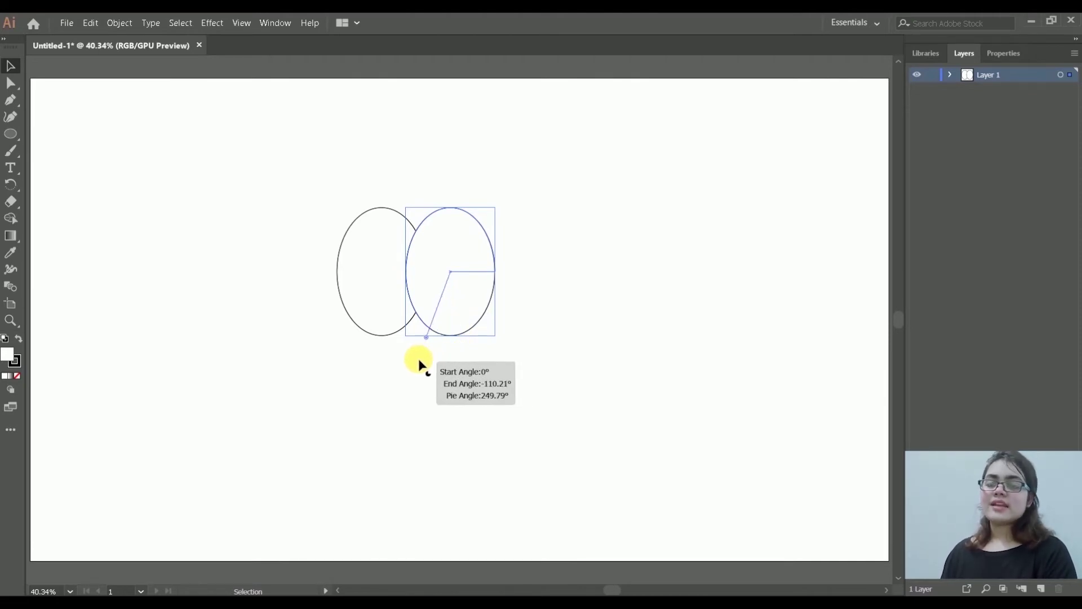
{"action": "left_click_drag", "start_coordinate": [419, 365], "coordinate": [464, 201]}
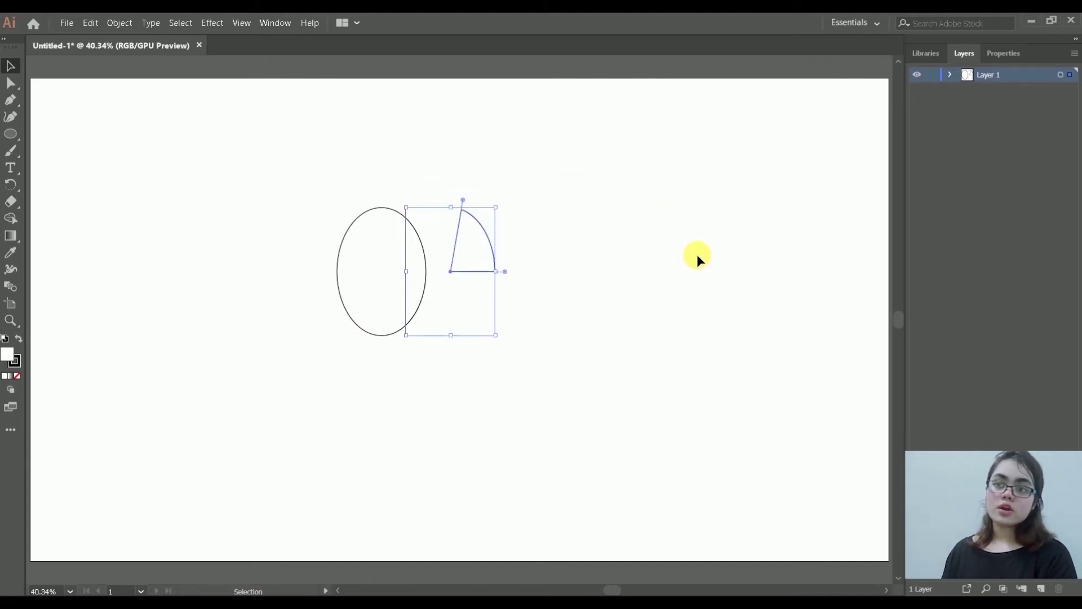
{"action": "left_click_drag", "start_coordinate": [463, 200], "coordinate": [509, 275]}
{"action": "left_click", "coordinate": [545, 148]}
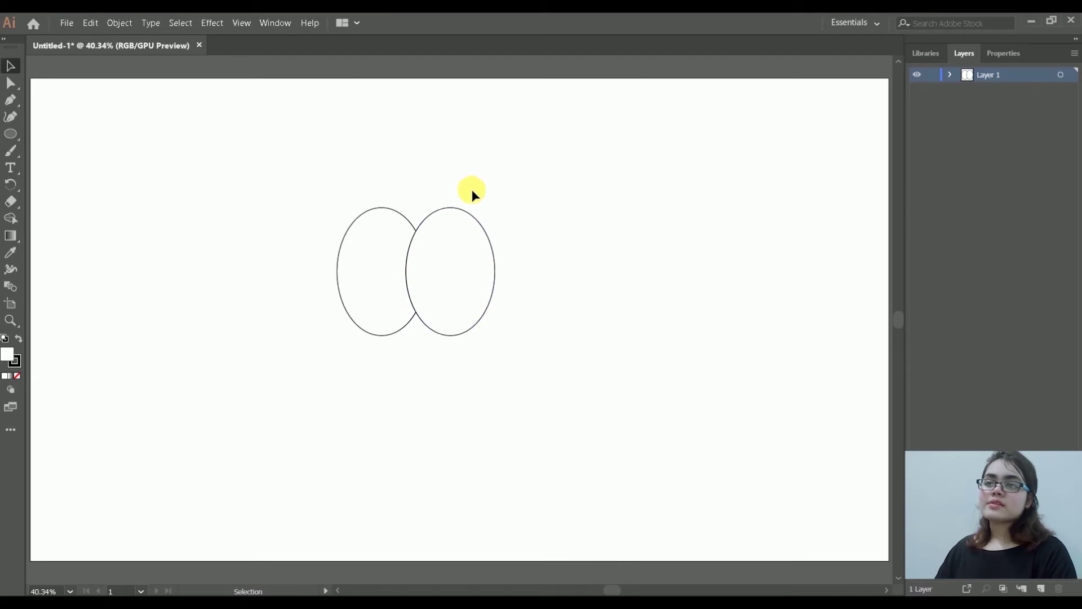
- Draw a small pupil ellipse at the bottom of the left eye and place a matching one in the right eye
{"action": "left_click", "coordinate": [9, 136]}
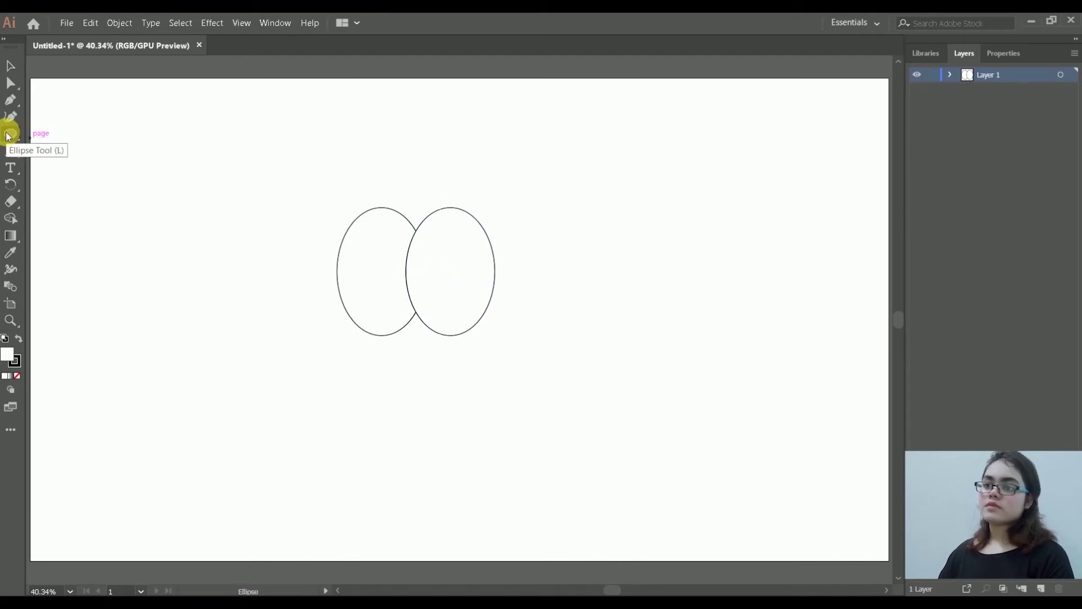
{"action": "left_click_drag", "start_coordinate": [374, 297], "coordinate": [475, 304]}
{"action": "left_click", "coordinate": [10, 66]}
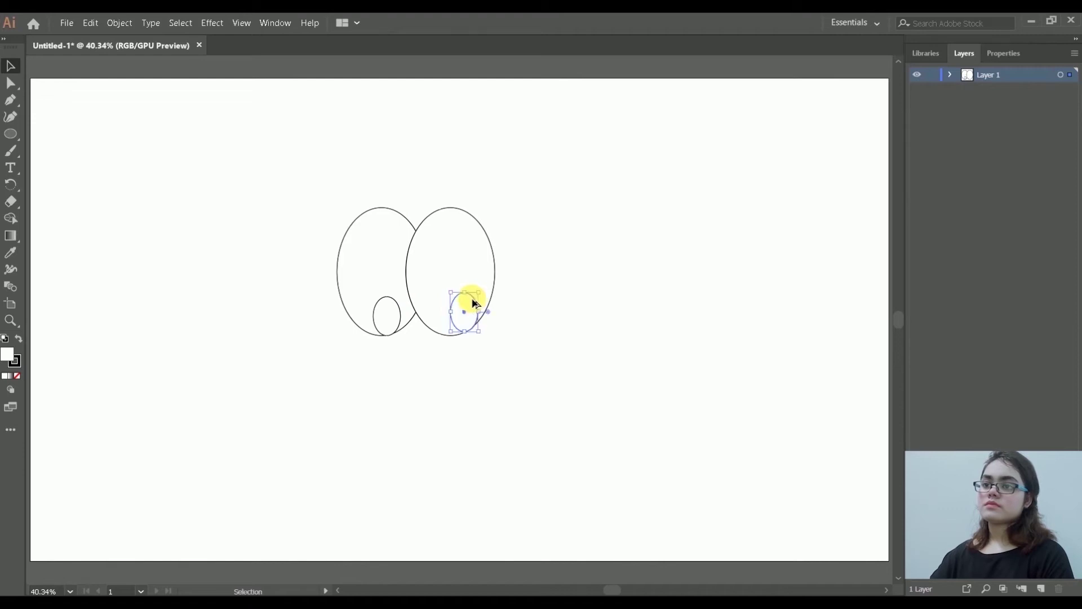
- Rotate the left eye's small pupil ellipse slightly clockwise
{"action": "left_click", "coordinate": [399, 314]}
{"action": "left_click_drag", "start_coordinate": [410, 298], "coordinate": [412, 293]}
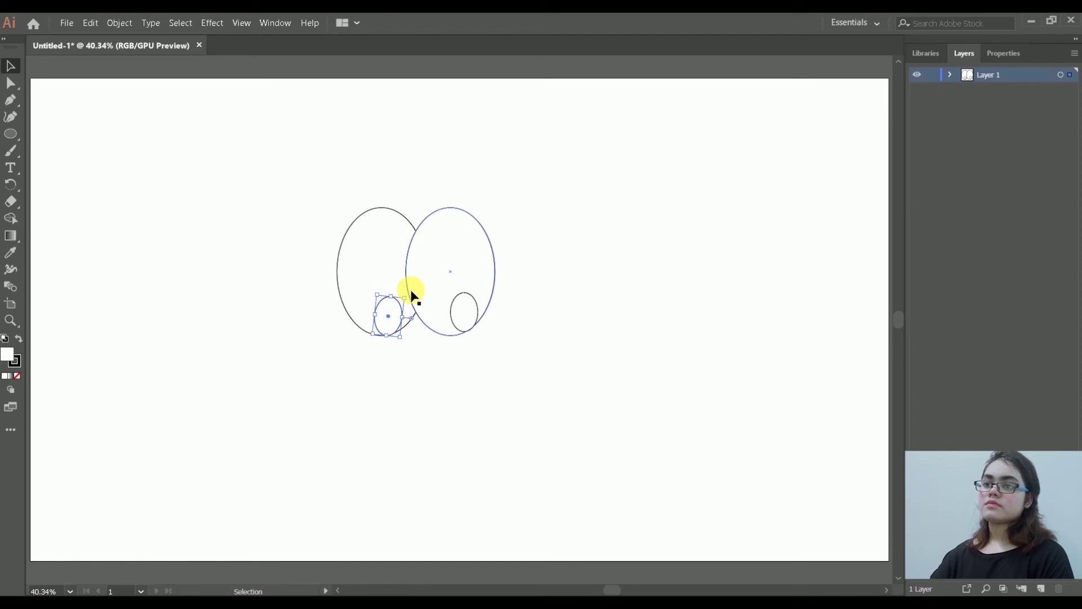
- Fill the left eye's pupil with a dark blue of hue 210°
{"action": "left_click", "coordinate": [542, 203]}
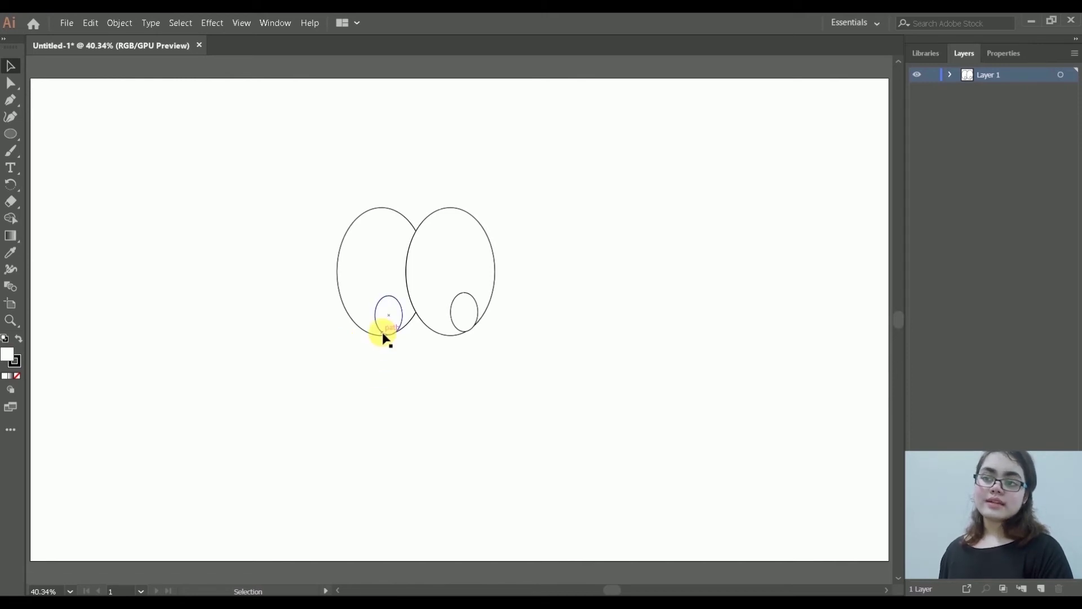
{"action": "double_click", "coordinate": [7, 356]}
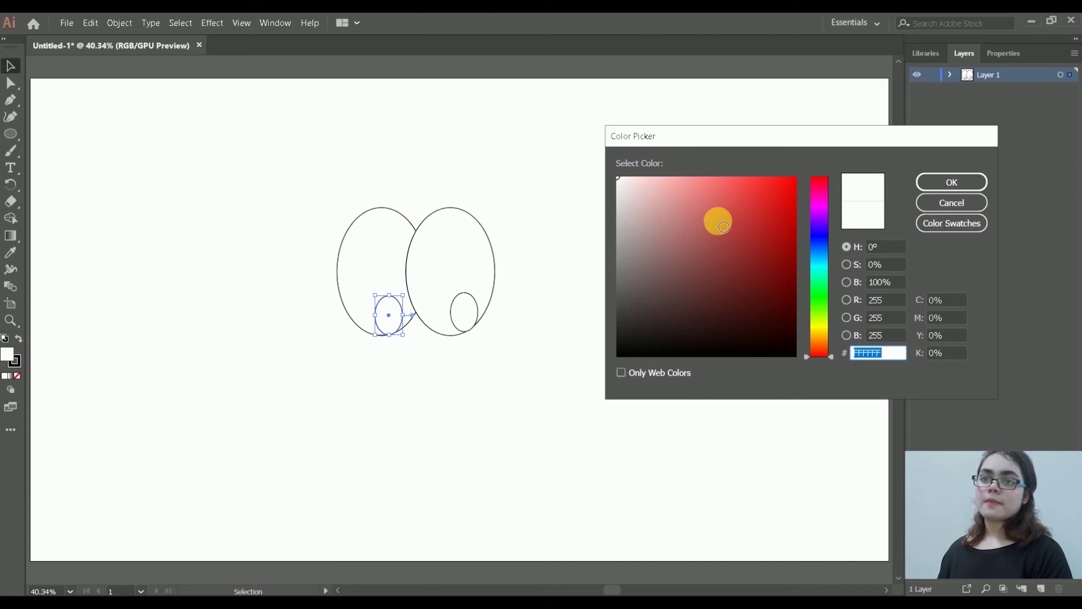
{"action": "left_click_drag", "start_coordinate": [824, 223], "coordinate": [825, 255]}
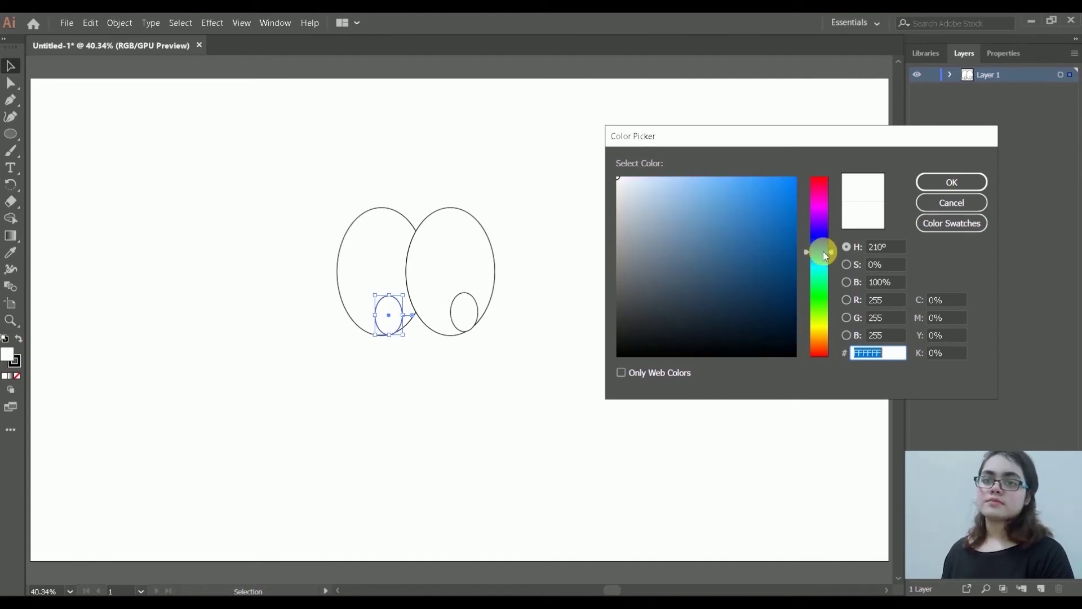
{"action": "left_click_drag", "start_coordinate": [768, 282], "coordinate": [778, 255]}
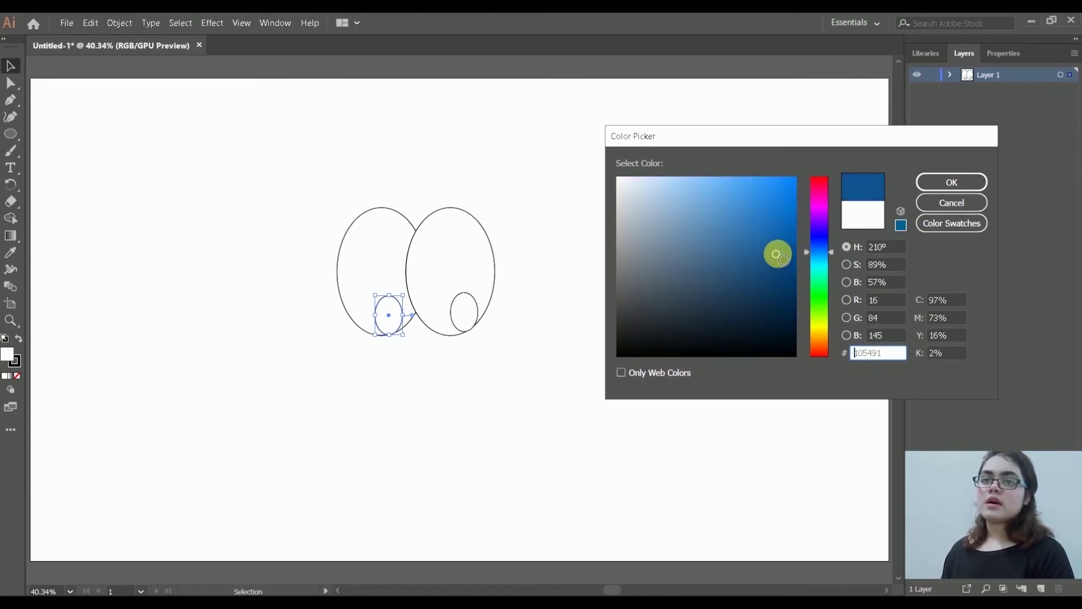
{"action": "left_click", "coordinate": [939, 181]}
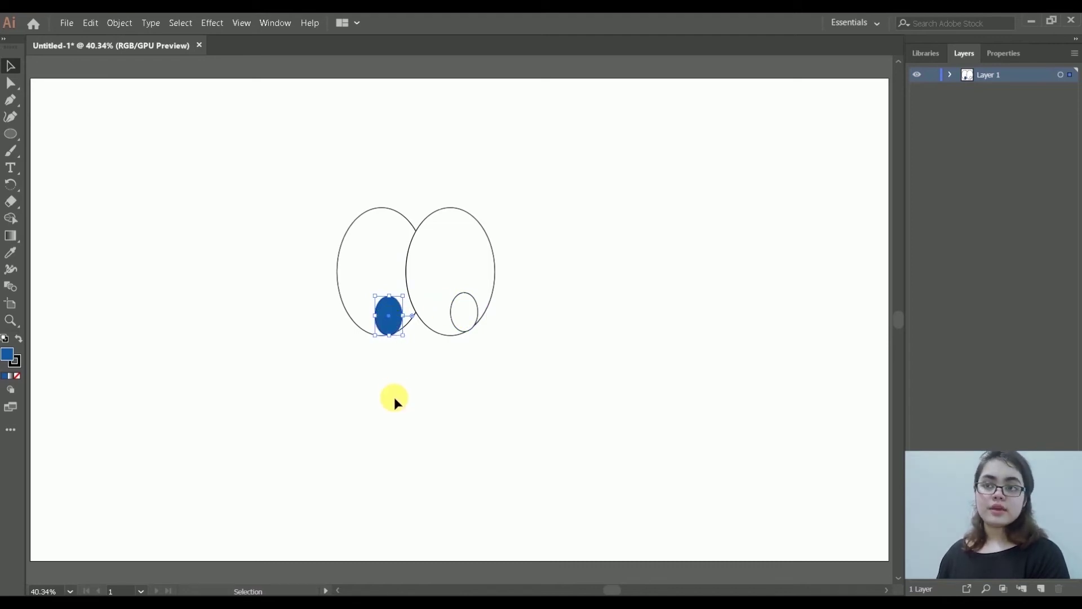
{"action": "left_click", "coordinate": [459, 320]}
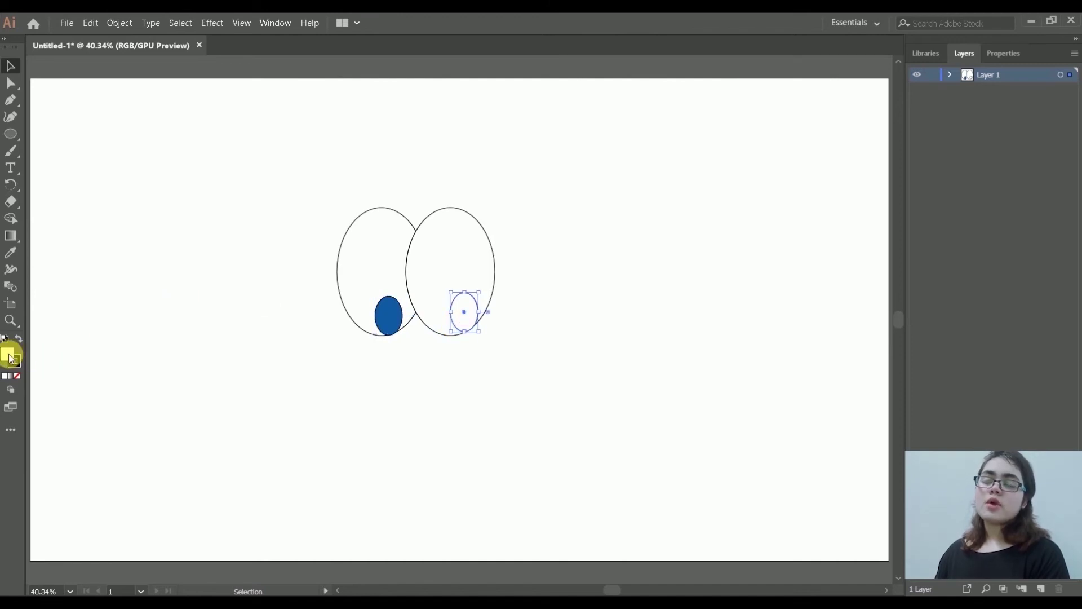
{"action": "left_click", "coordinate": [461, 308]}
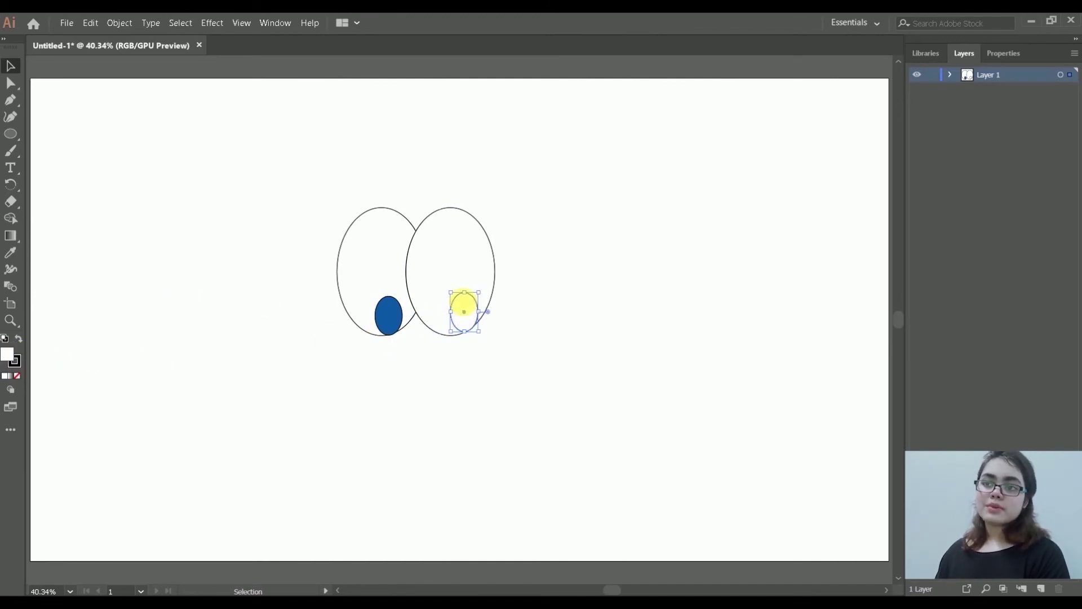
{"action": "left_click", "coordinate": [457, 310]}
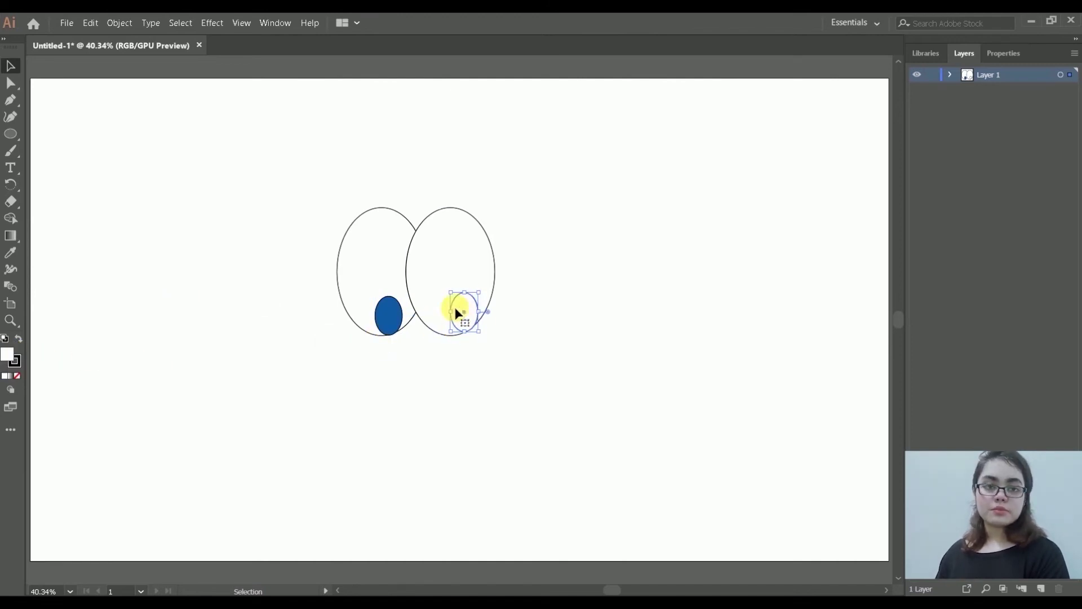
{"action": "double_click", "coordinate": [11, 358]}
{"action": "left_click_drag", "start_coordinate": [819, 236], "coordinate": [820, 254]}
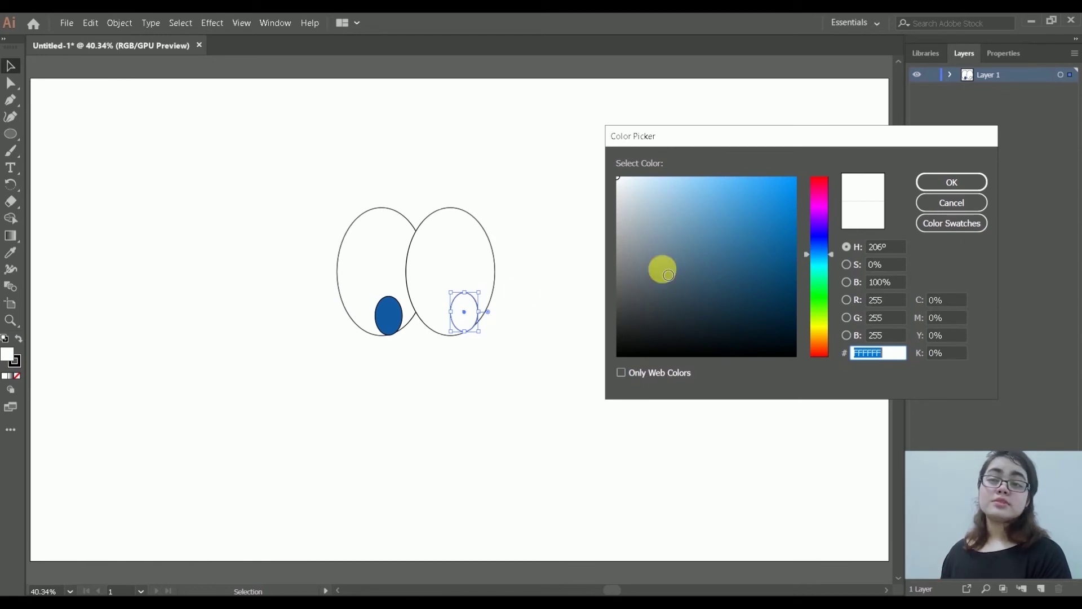
{"action": "left_click_drag", "start_coordinate": [768, 256], "coordinate": [766, 243]}
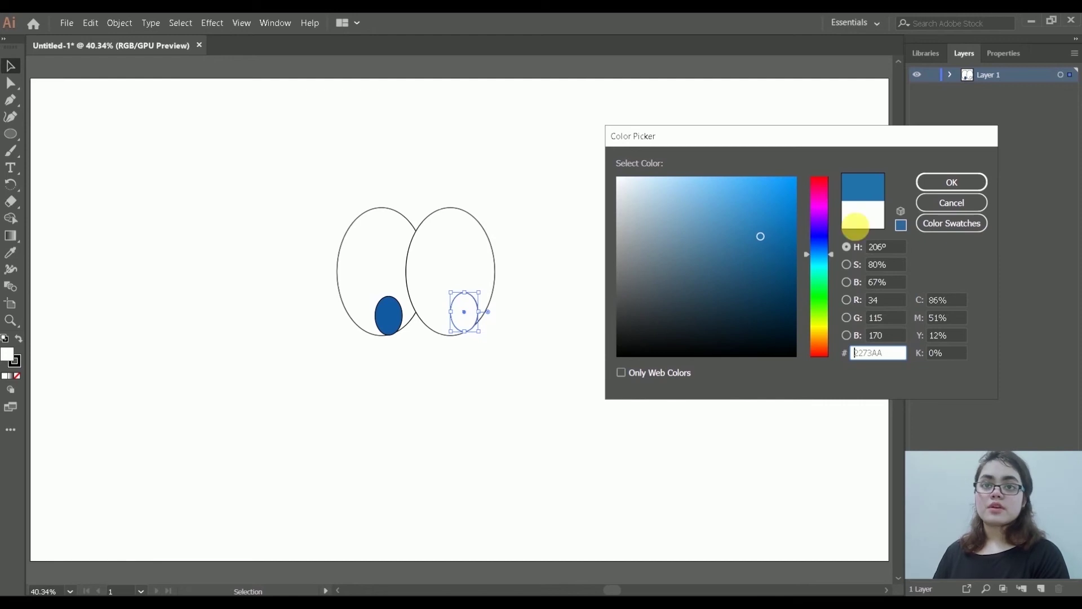
{"action": "left_click", "coordinate": [934, 206]}
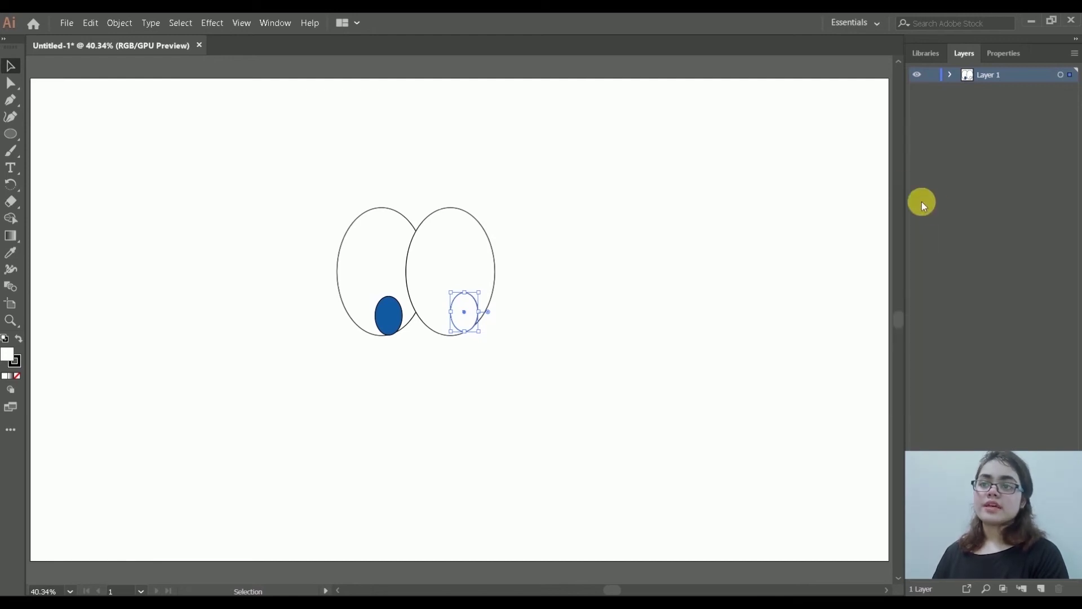
- Copy the left pupil's blue fill onto the right eye's pupil with the Eyedropper and leave nothing selected
{"action": "left_click", "coordinate": [15, 256]}
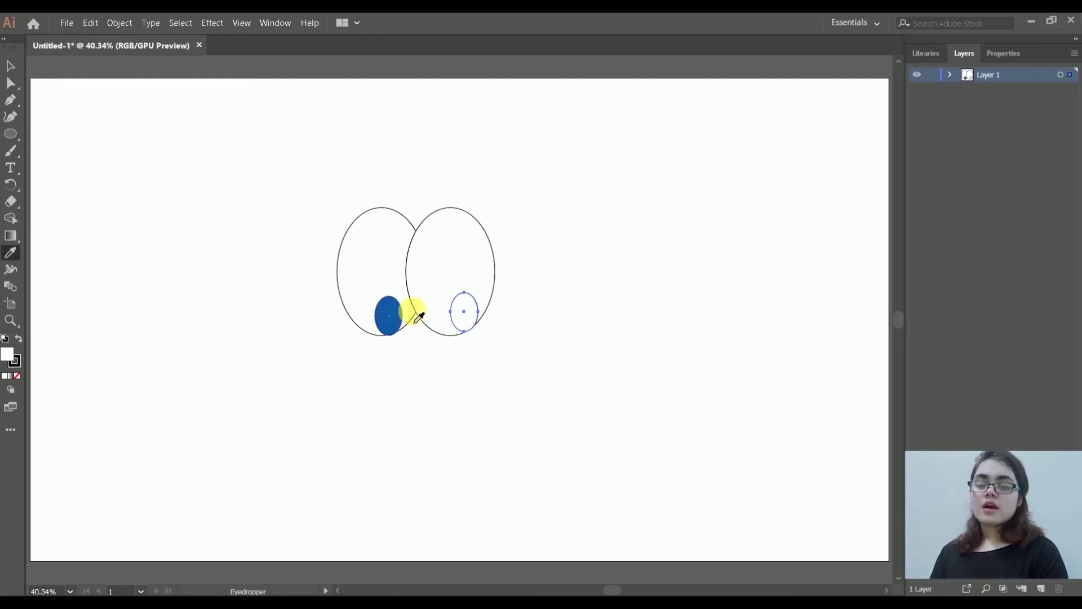
{"action": "left_click", "coordinate": [396, 316]}
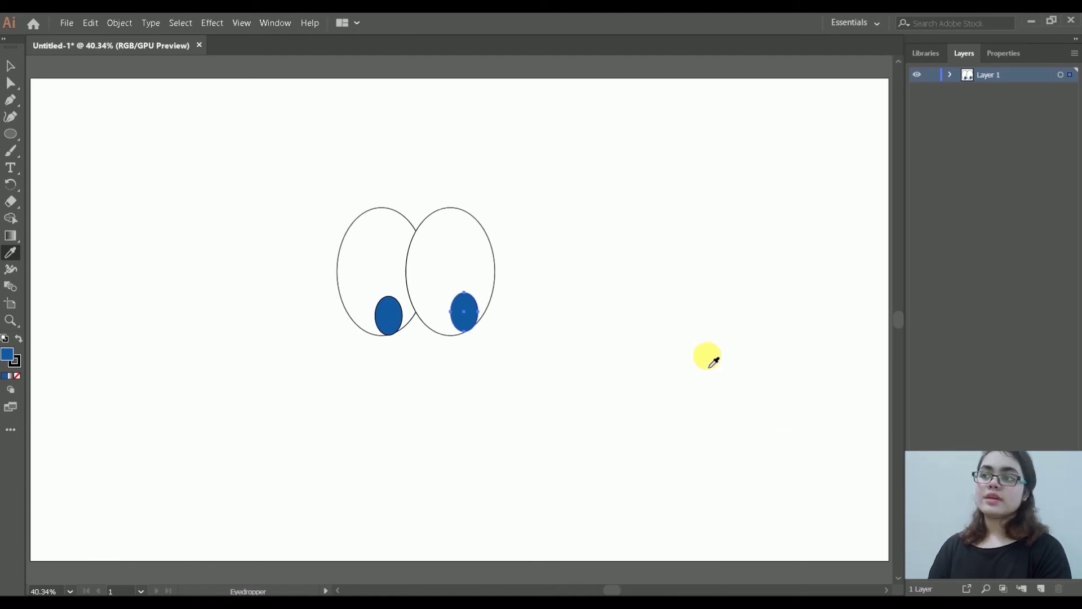
{"action": "key", "text": "v"}
{"action": "left_click", "coordinate": [586, 188]}
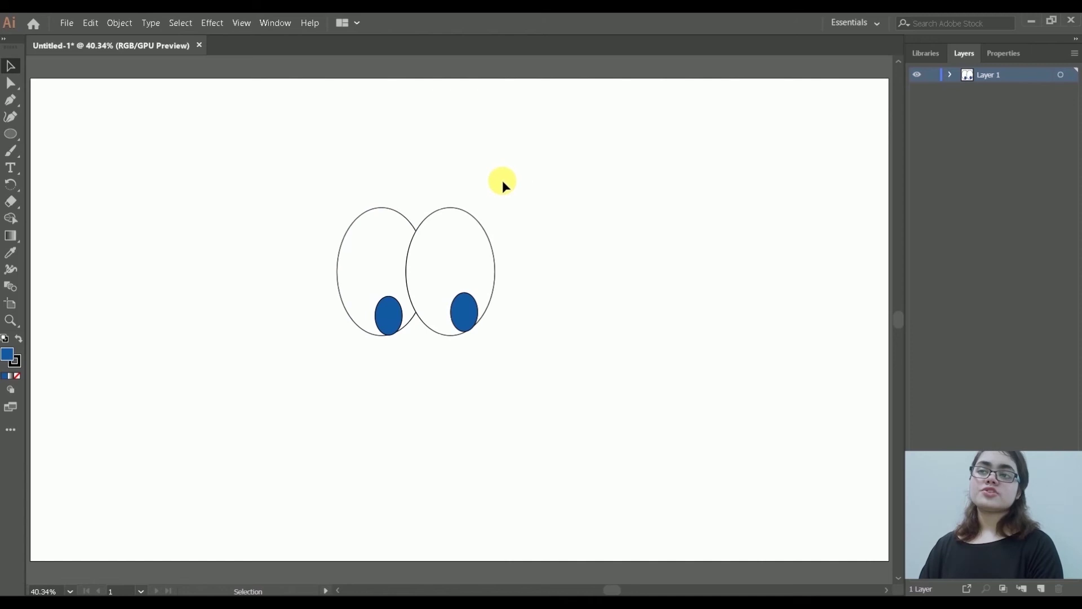
- Widen both eyes and their pupils together slightly to the right, keeping their height
{"action": "left_click_drag", "start_coordinate": [287, 184], "coordinate": [512, 378]}
{"action": "left_click_drag", "start_coordinate": [496, 272], "coordinate": [507, 272]}
{"action": "left_click", "coordinate": [588, 223]}
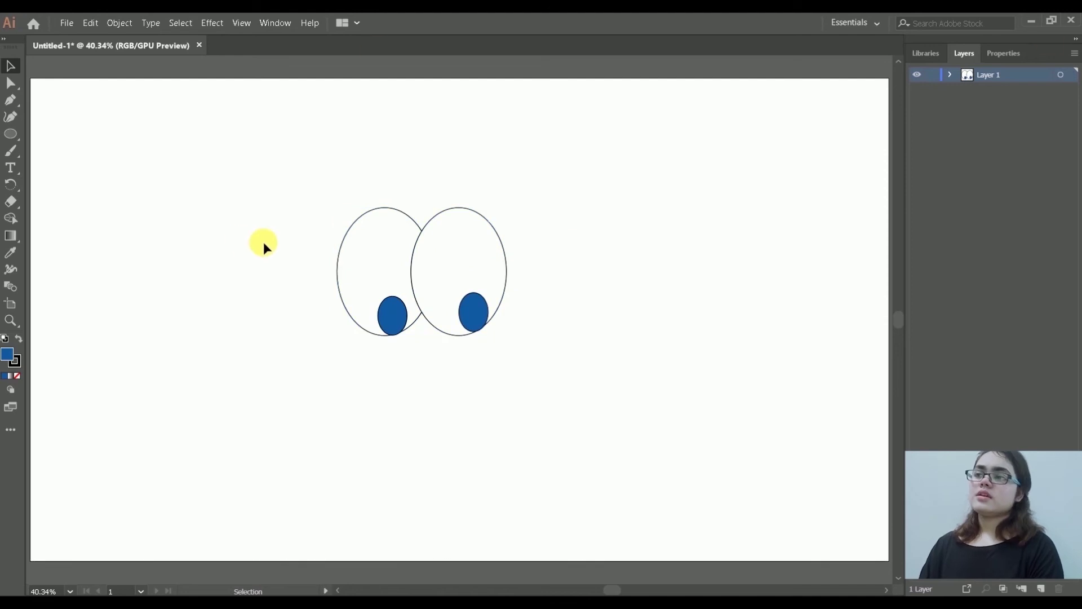
- Draw the curved upper edge of a smiling mouth below the eyes with the Pen tool, ending in a corner point
{"action": "left_click", "coordinate": [12, 103]}
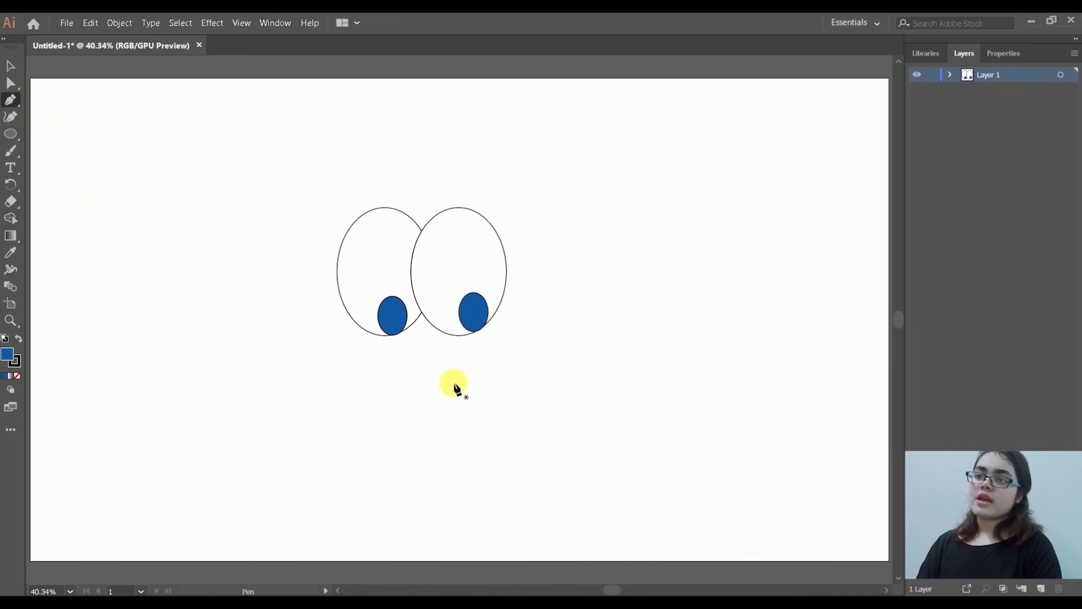
{"action": "left_click", "coordinate": [381, 356]}
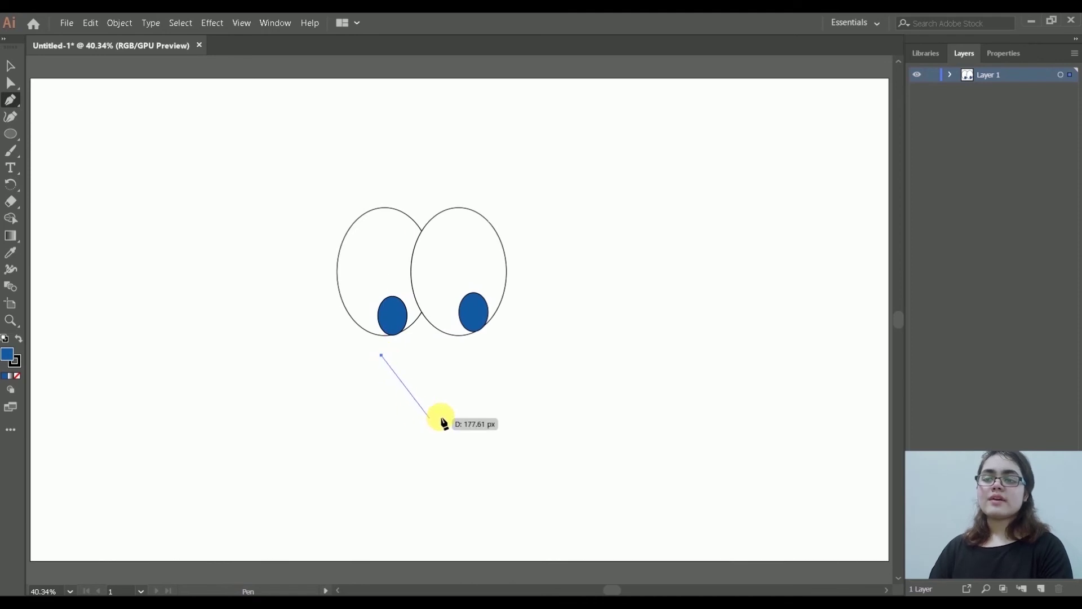
{"action": "left_click_drag", "start_coordinate": [459, 357], "coordinate": [513, 334]}
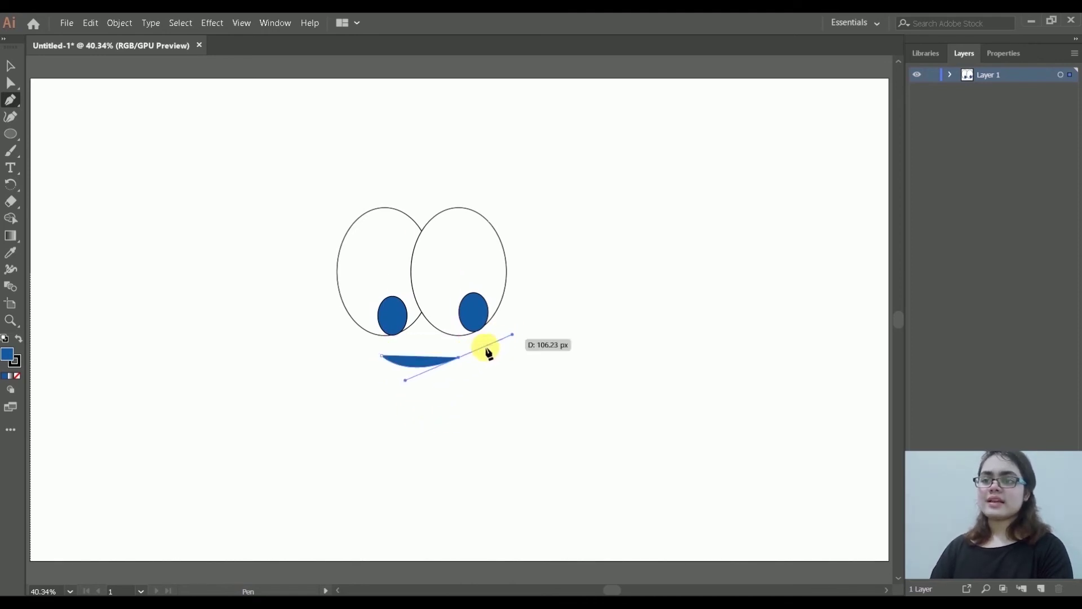
{"action": "left_click", "coordinate": [459, 358]}
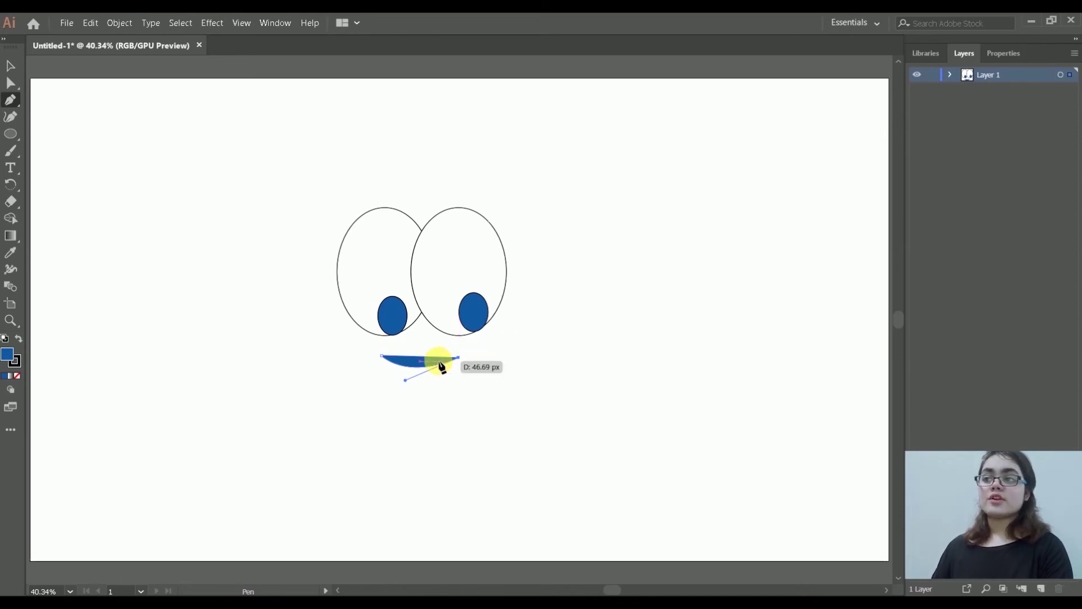
- Add a deeper curved lower edge to the mouth, close the path at its starting point and deselect it
{"action": "left_click", "coordinate": [421, 389]}
{"action": "left_click_drag", "start_coordinate": [420, 389], "coordinate": [390, 399]}
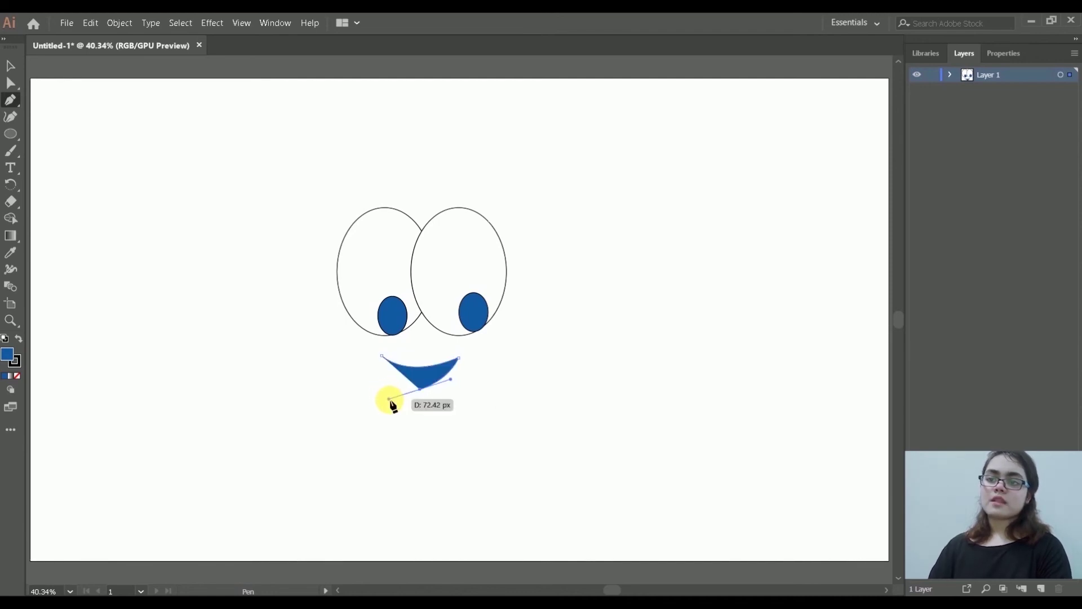
{"action": "left_click", "coordinate": [420, 390]}
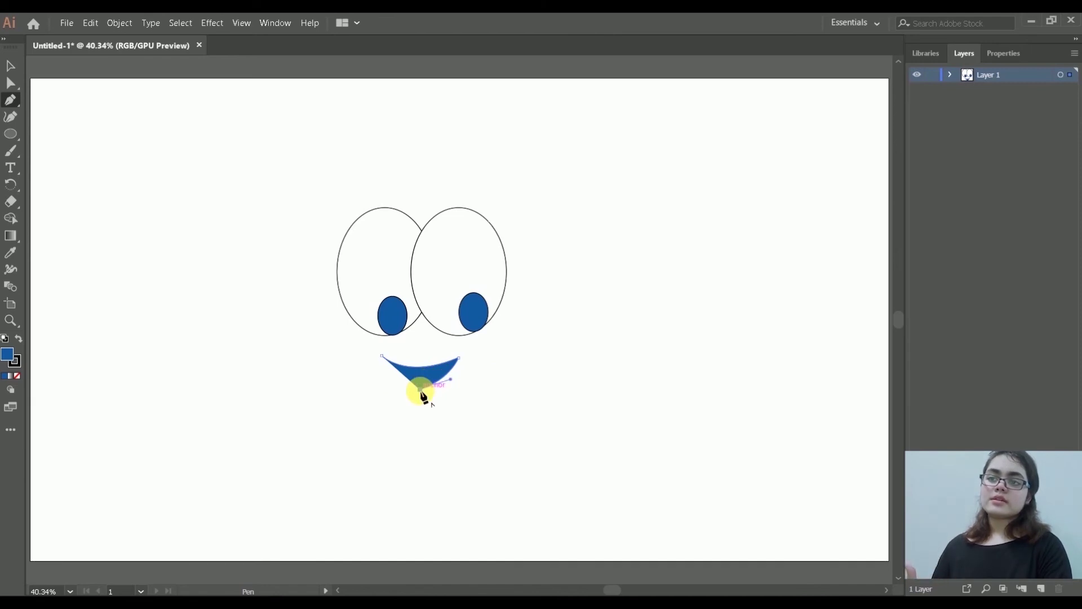
{"action": "scroll", "coordinate": [383, 363], "scroll_direction": "down", "scroll_amount": 1}
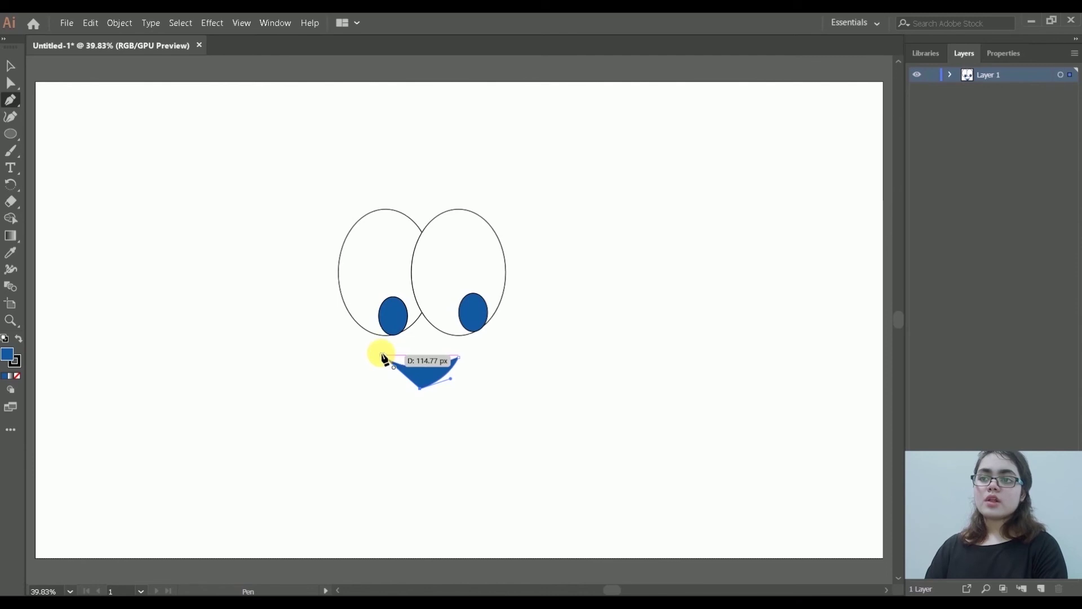
{"action": "left_click_drag", "start_coordinate": [383, 357], "coordinate": [368, 314]}
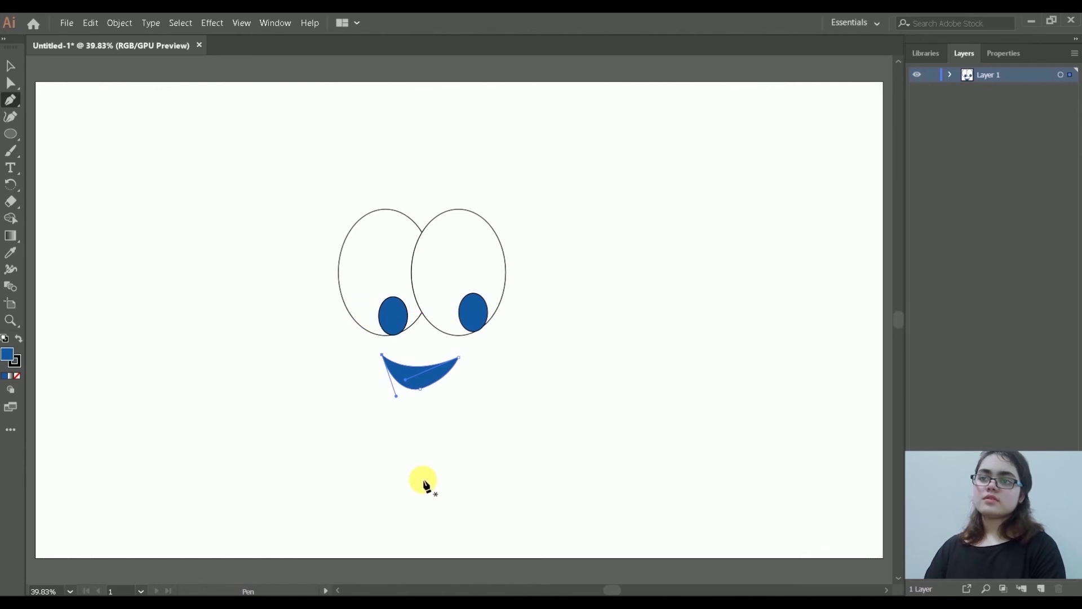
{"action": "left_click", "coordinate": [10, 65]}
{"action": "left_click", "coordinate": [576, 275]}
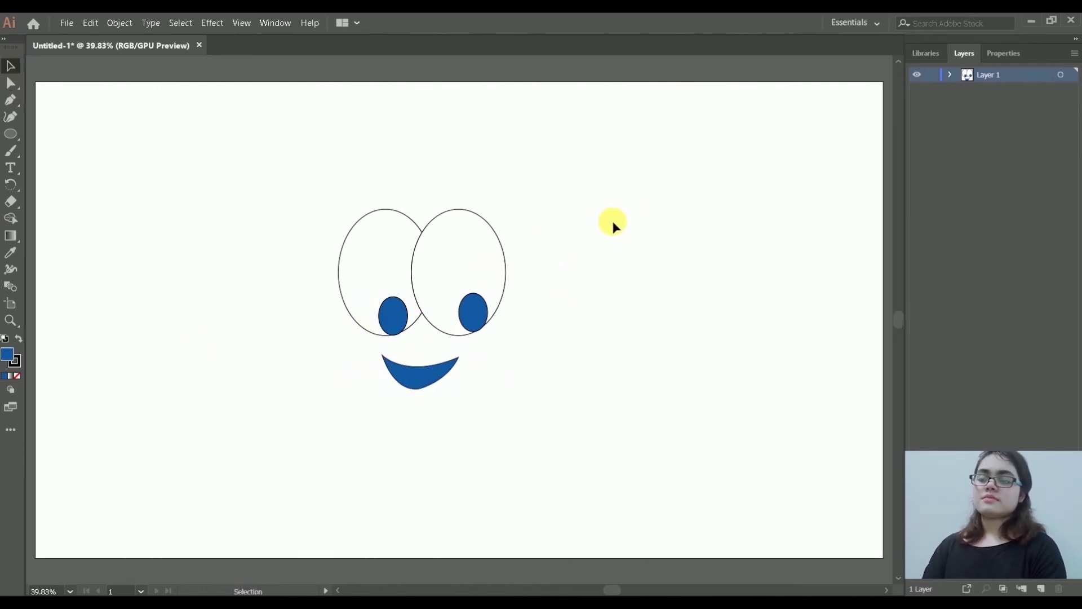
- Remove the stroke from the mouth so that only its blue fill remains
{"action": "scroll", "coordinate": [415, 383], "scroll_direction": "up", "scroll_amount": 1}
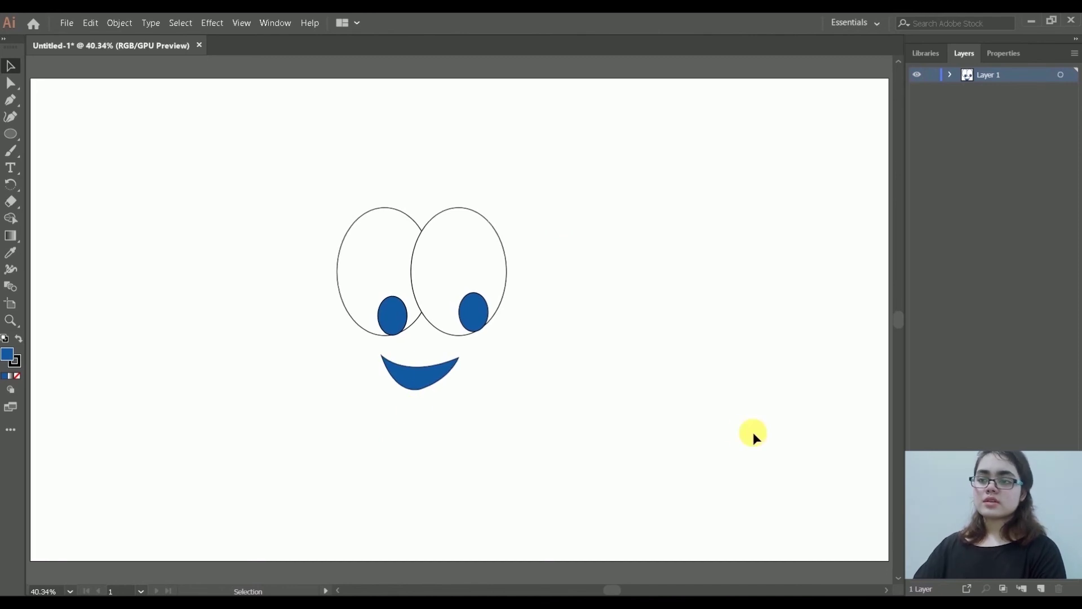
{"action": "key", "text": "ctrl+1"}
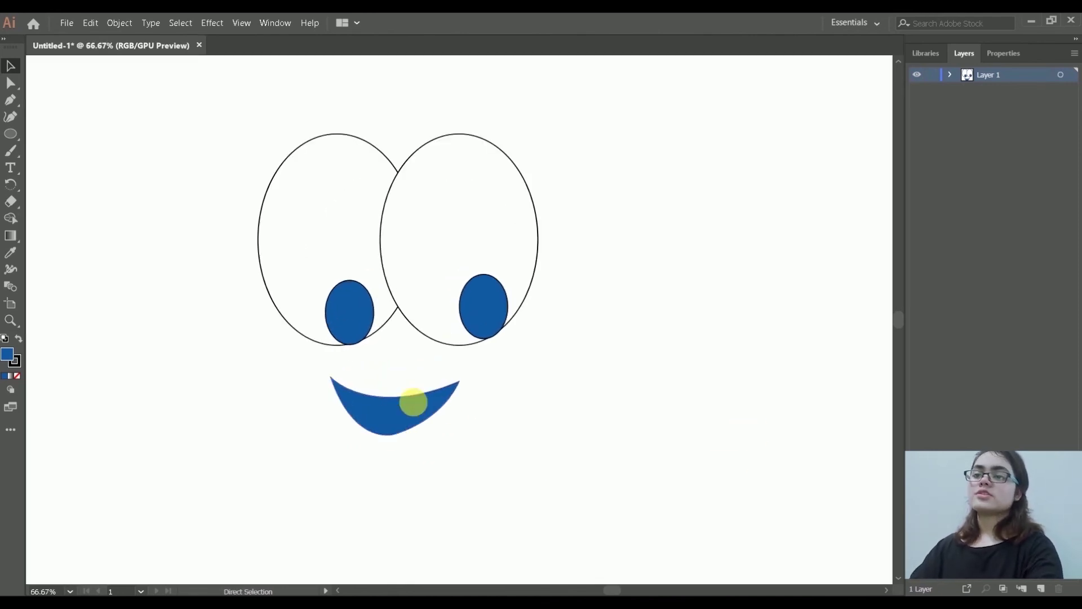
{"action": "left_click", "coordinate": [15, 361]}
{"action": "left_click", "coordinate": [330, 433]}
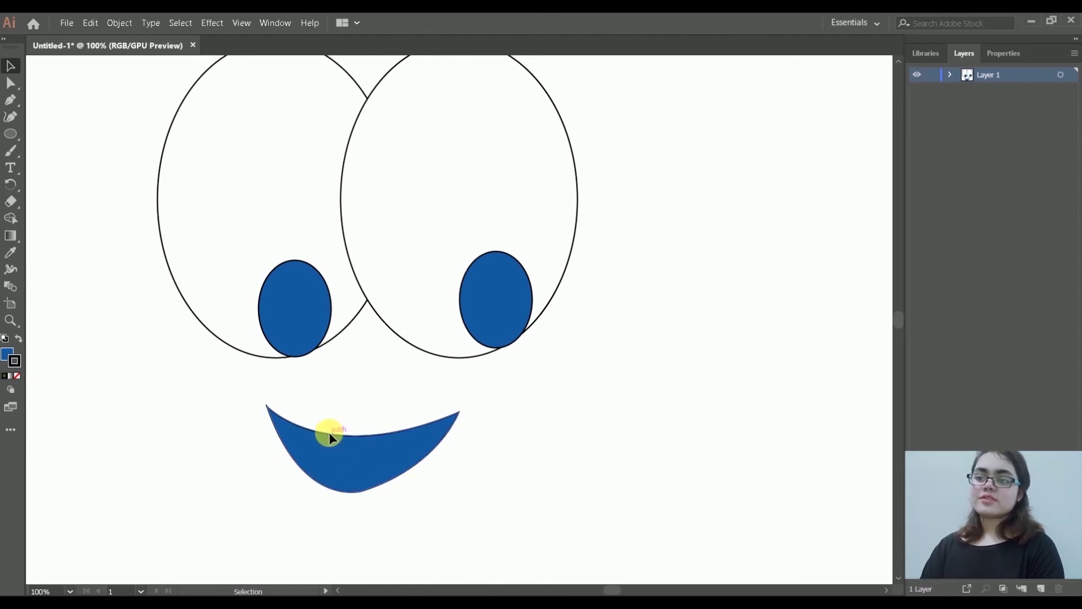
{"action": "left_click", "coordinate": [17, 376]}
{"action": "left_click", "coordinate": [366, 417]}
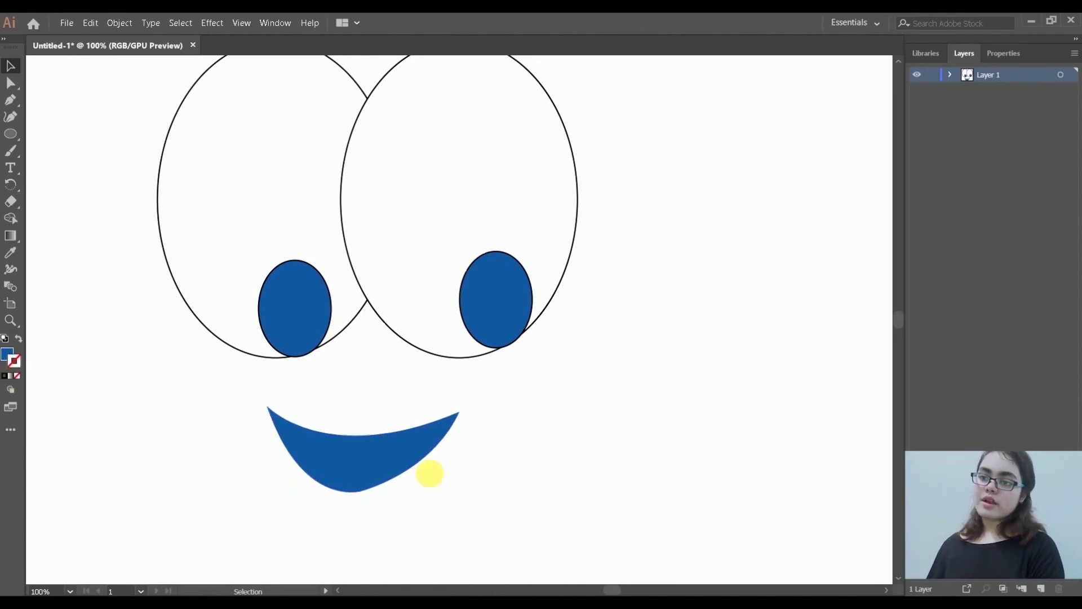
{"action": "key", "text": "ctrl+0"}
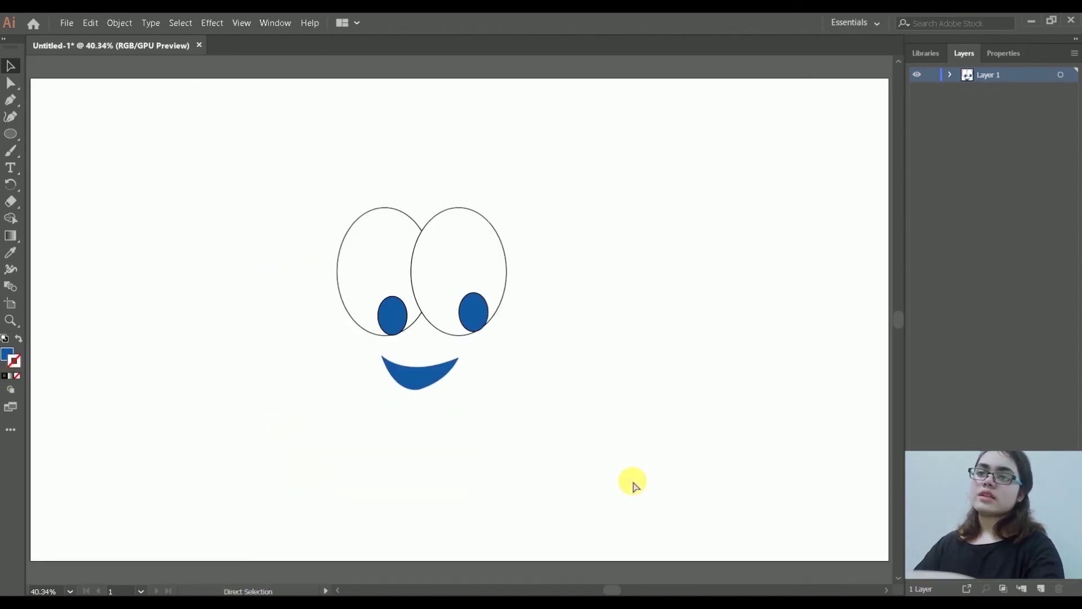
- Add the text "Blue" above the eyes and enlarge it to nearly the width of both eyes
{"action": "left_click", "coordinate": [11, 167]}
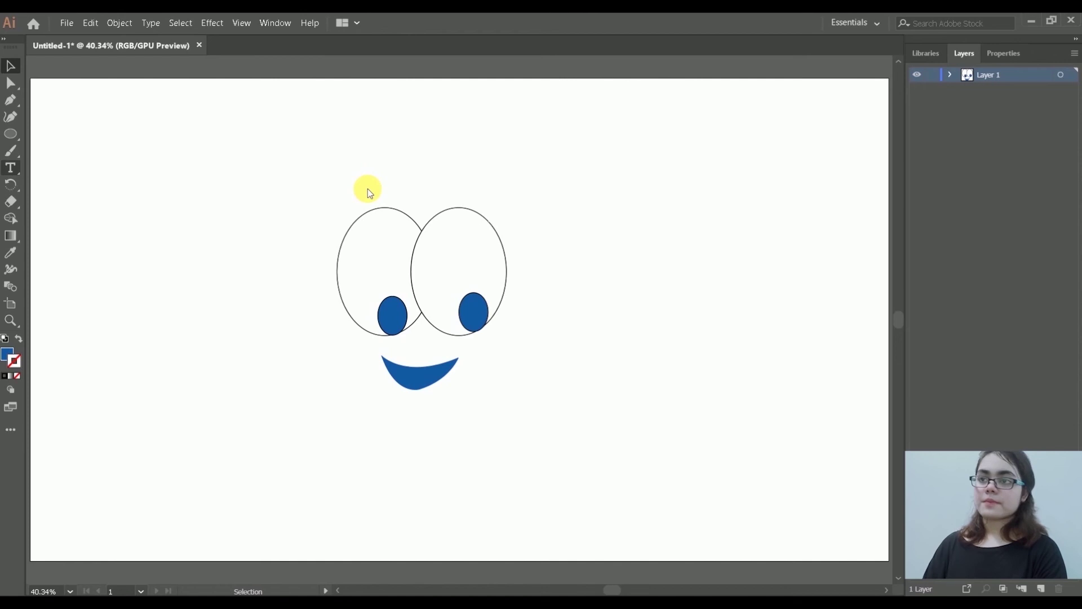
{"action": "left_click", "coordinate": [11, 168]}
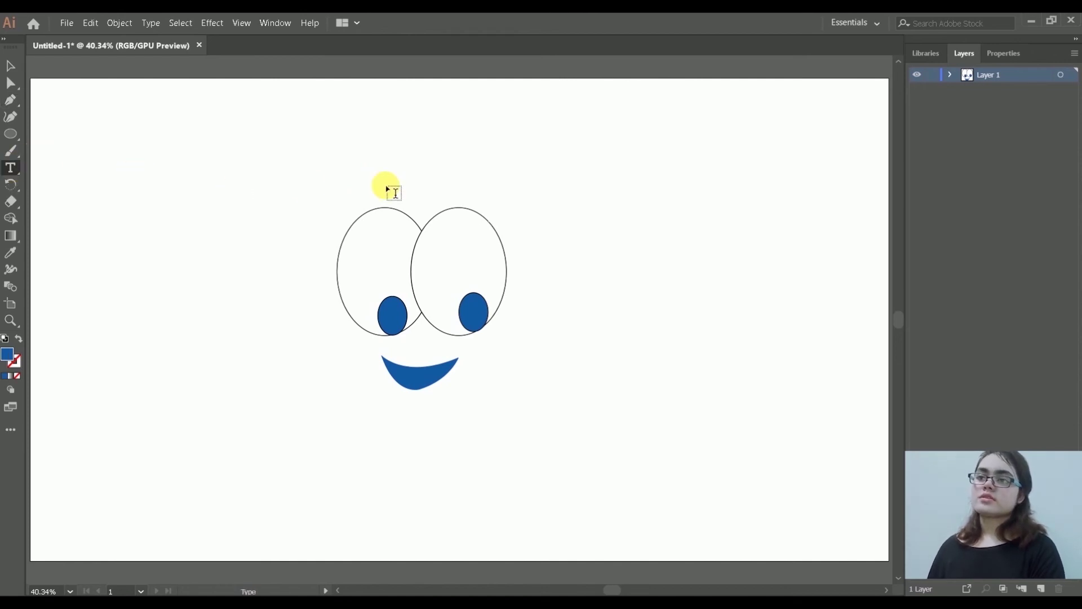
{"action": "left_click", "coordinate": [363, 182]}
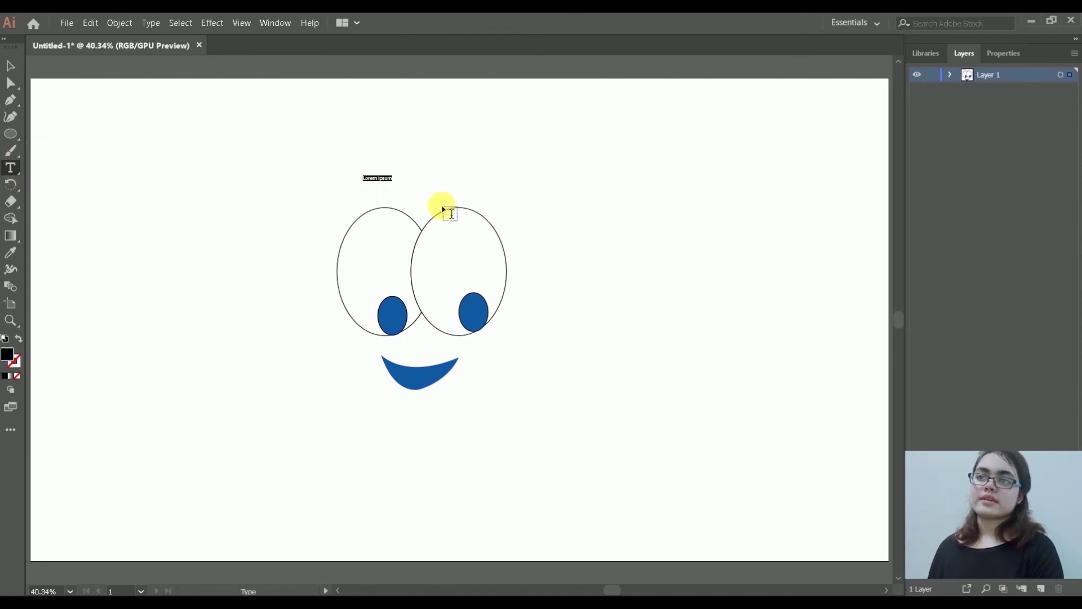
{"action": "key", "text": "BackSpace"}
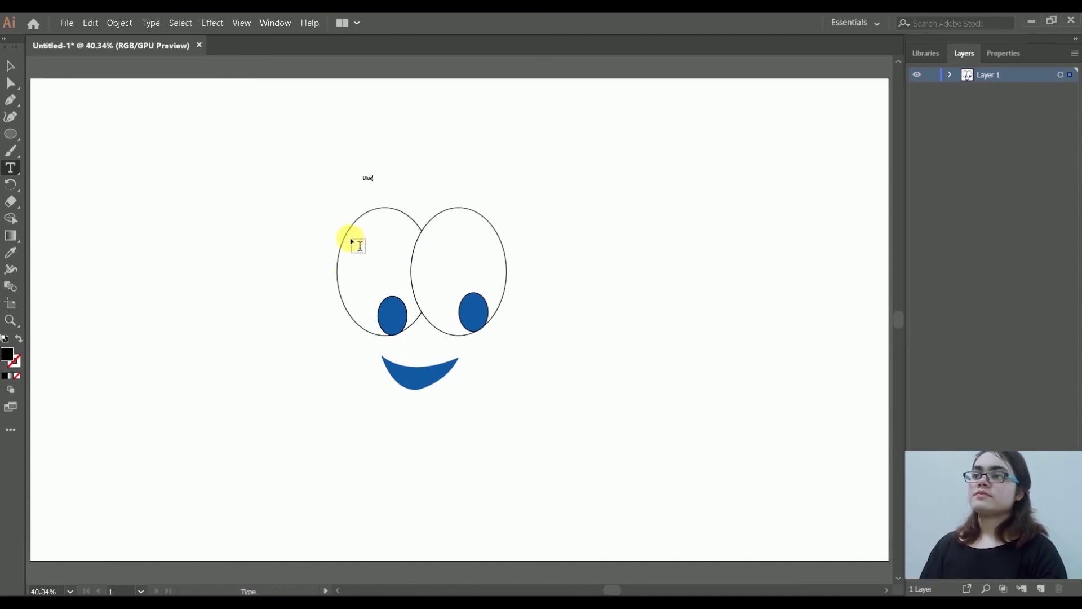
{"action": "left_click", "coordinate": [10, 66]}
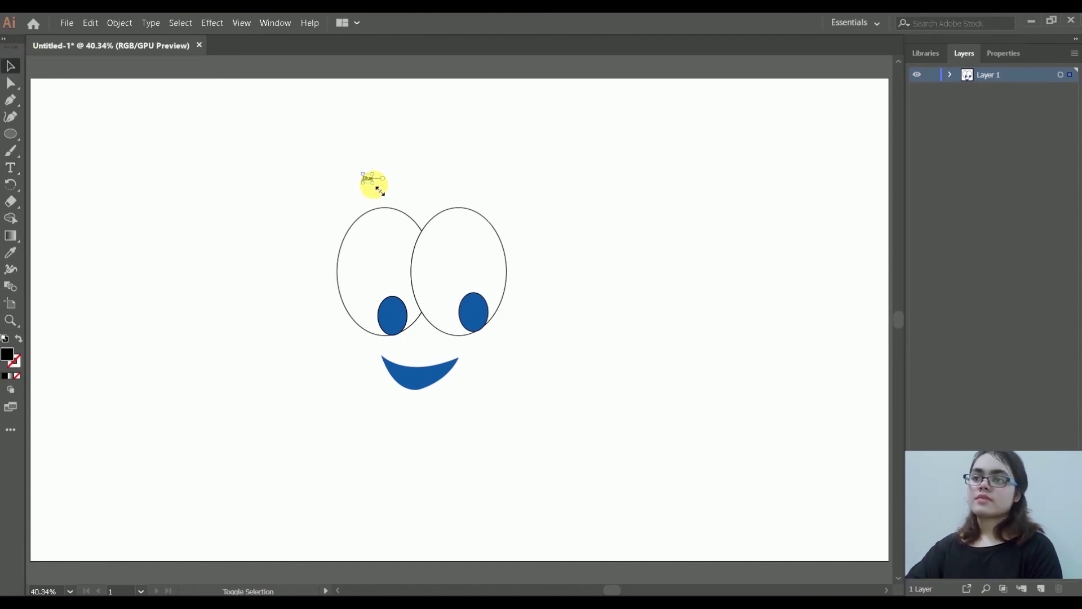
{"action": "left_click_drag", "start_coordinate": [374, 184], "coordinate": [437, 221]}
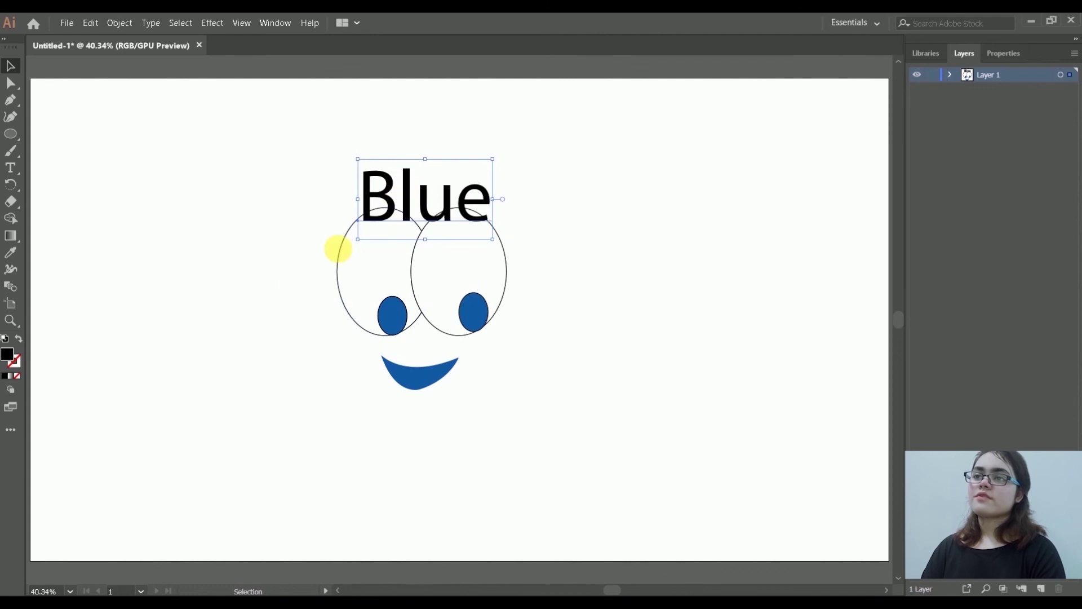
- Fill the "Blue" text with the bright blue colour #008CFF and deselect it
{"action": "double_click", "coordinate": [4, 355]}
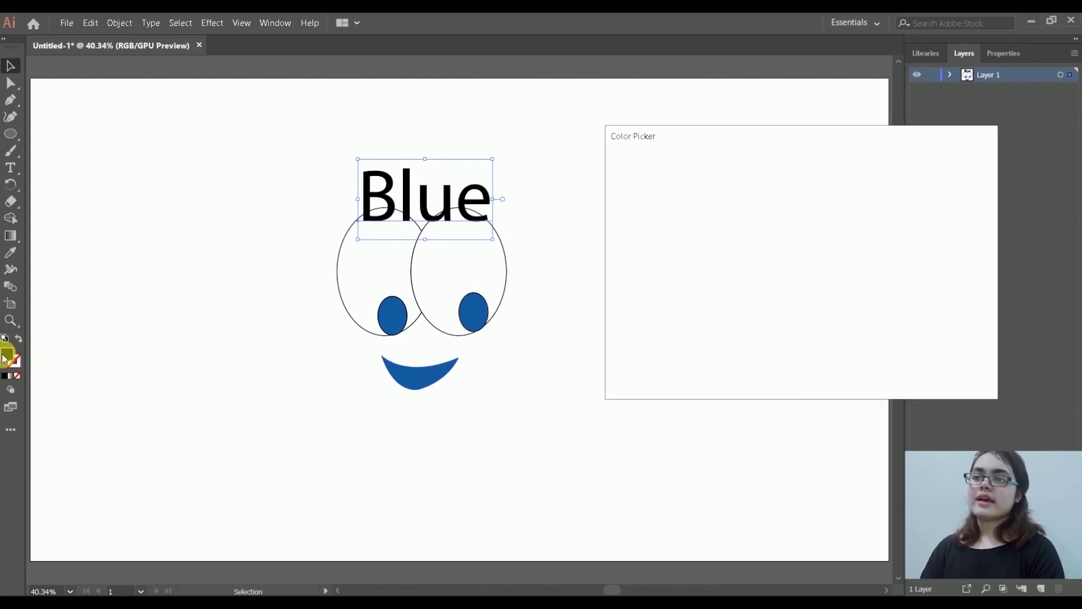
{"action": "mouse_move", "coordinate": [753, 261]}
{"action": "left_mouse_down"}
{"action": "mouse_move", "coordinate": [779, 156]}
{"action": "mouse_move", "coordinate": [809, 161]}
{"action": "left_mouse_up"}
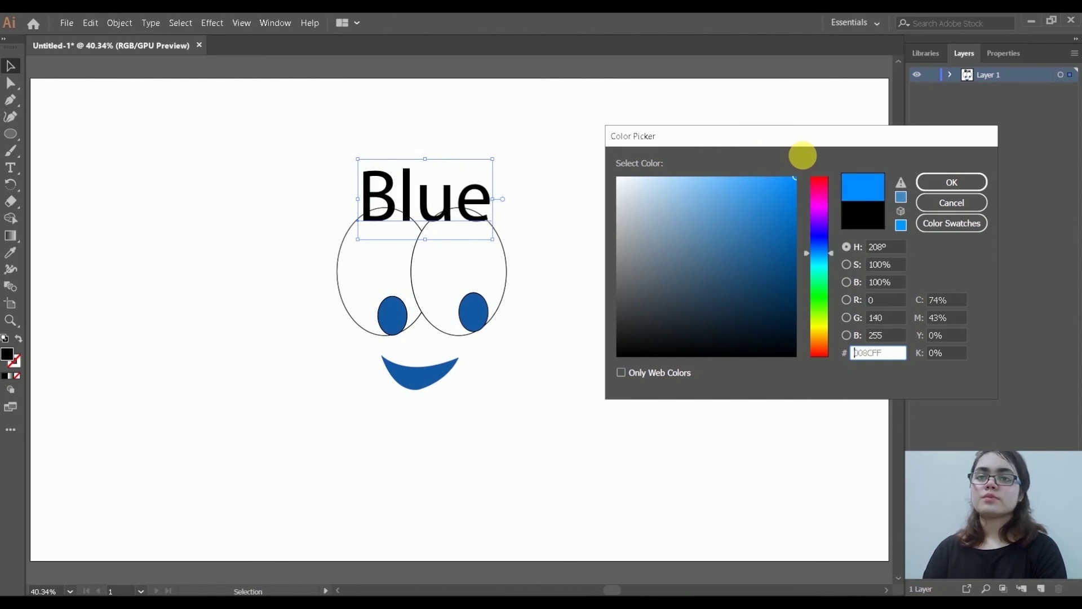
{"action": "left_click", "coordinate": [965, 181]}
{"action": "left_click", "coordinate": [668, 228]}
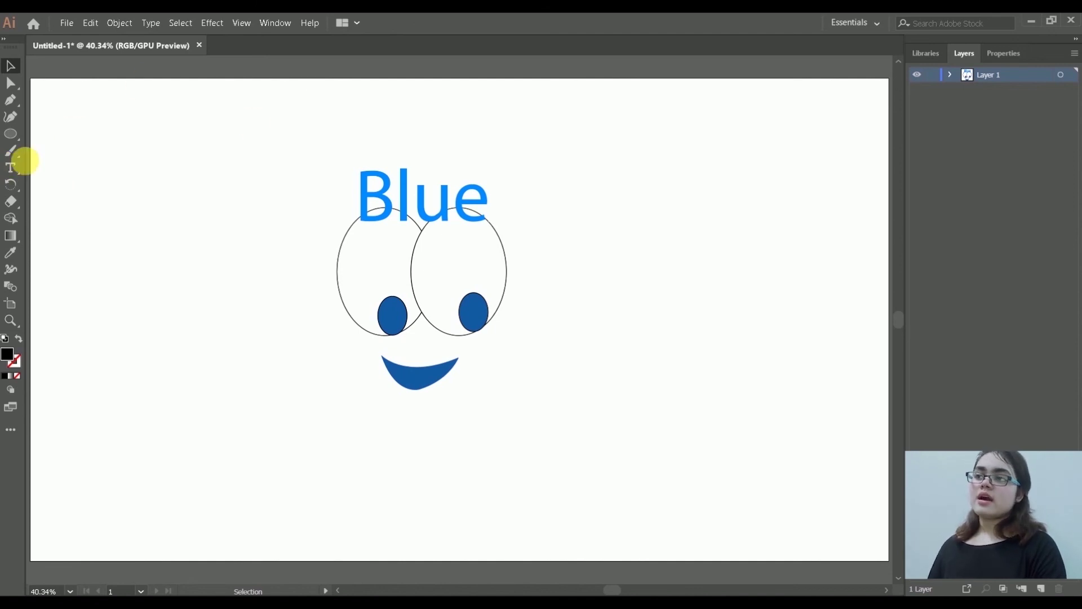
- Run placeholder text around the outline of the right eye with the Type on a Path tool and deselect it
{"action": "left_click", "coordinate": [14, 168]}
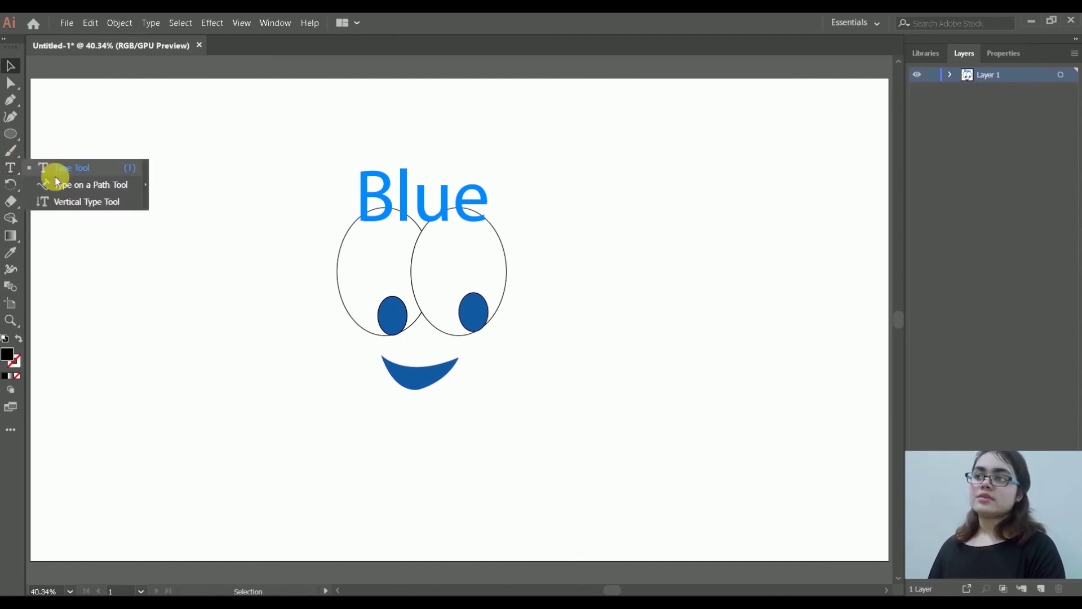
{"action": "left_click", "coordinate": [88, 186]}
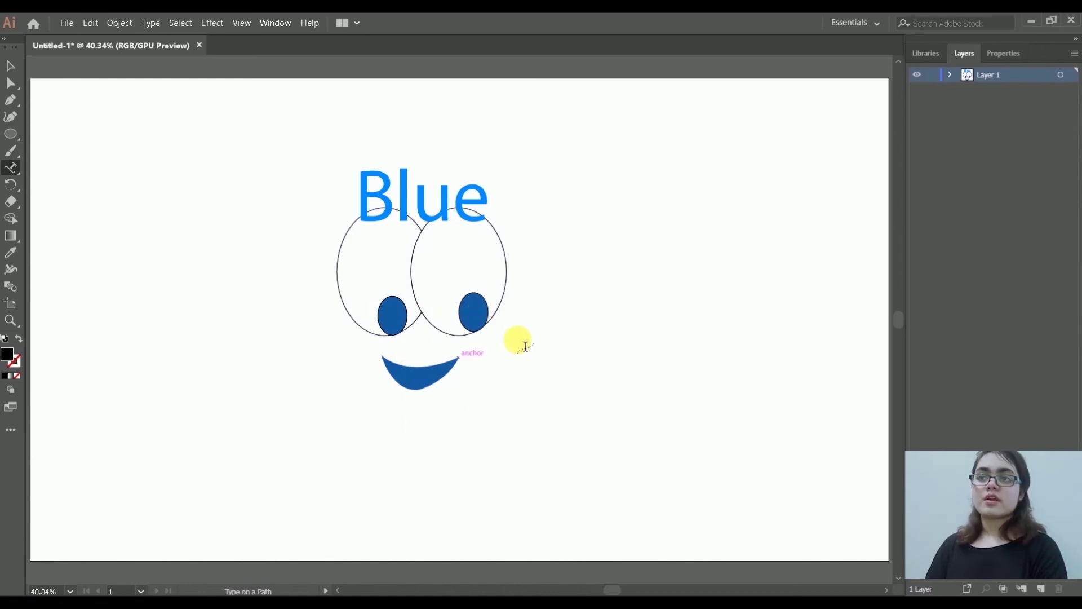
{"action": "left_click", "coordinate": [505, 243]}
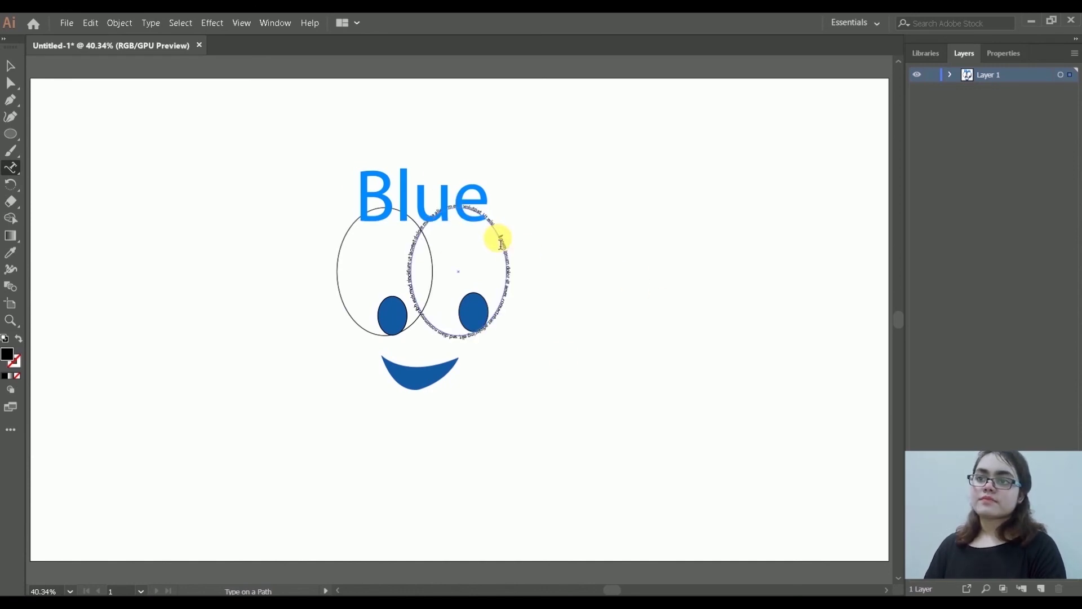
{"action": "left_click", "coordinate": [10, 66]}
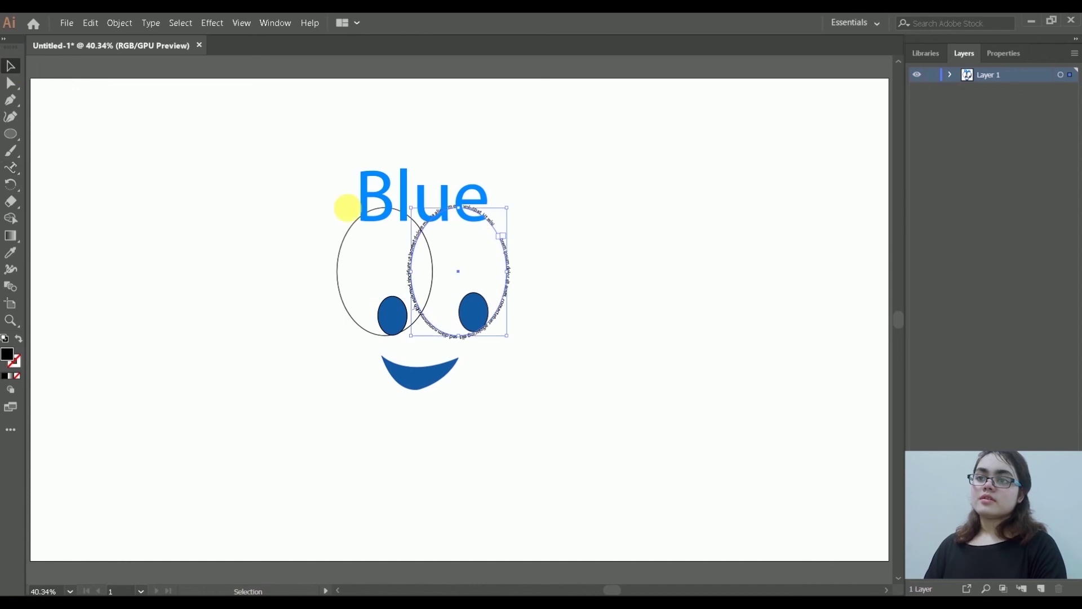
{"action": "left_click", "coordinate": [591, 270]}
{"action": "key", "text": "ctrl+1"}
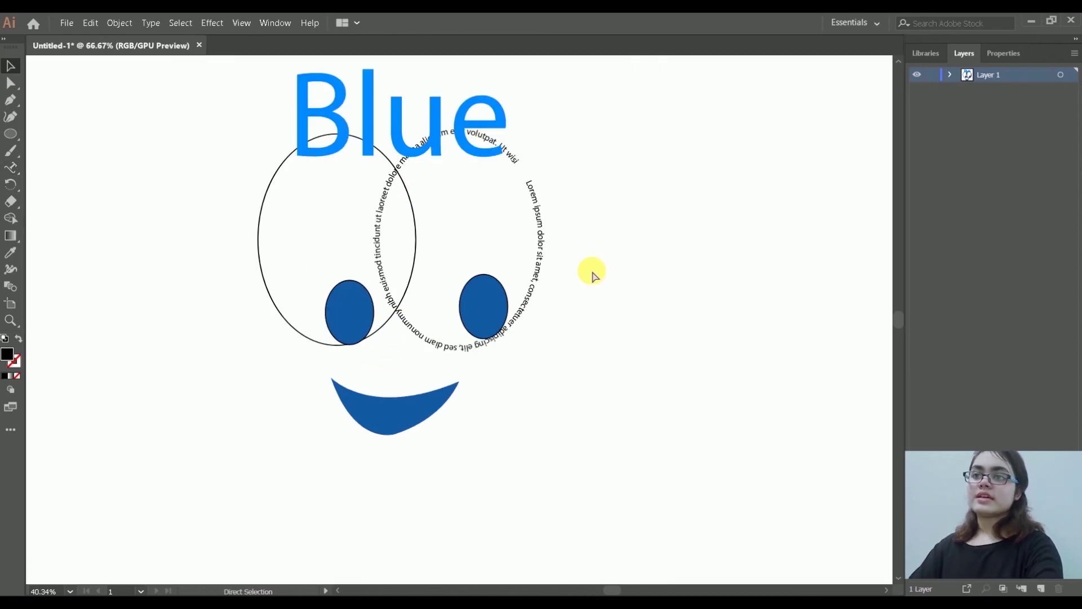
{"action": "key", "text": "ctrl+plus"}
{"action": "key", "text": "ctrl+minus"}
{"action": "scroll", "coordinate": [592, 271], "scroll_direction": "up", "scroll_amount": 1}
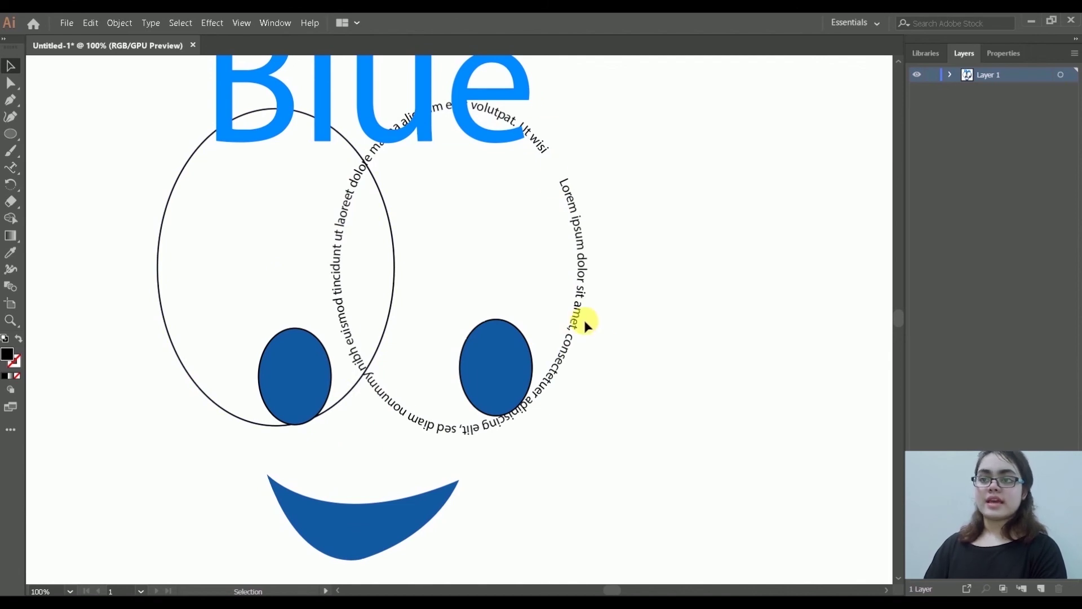
{"action": "key", "text": "ctrl+0"}
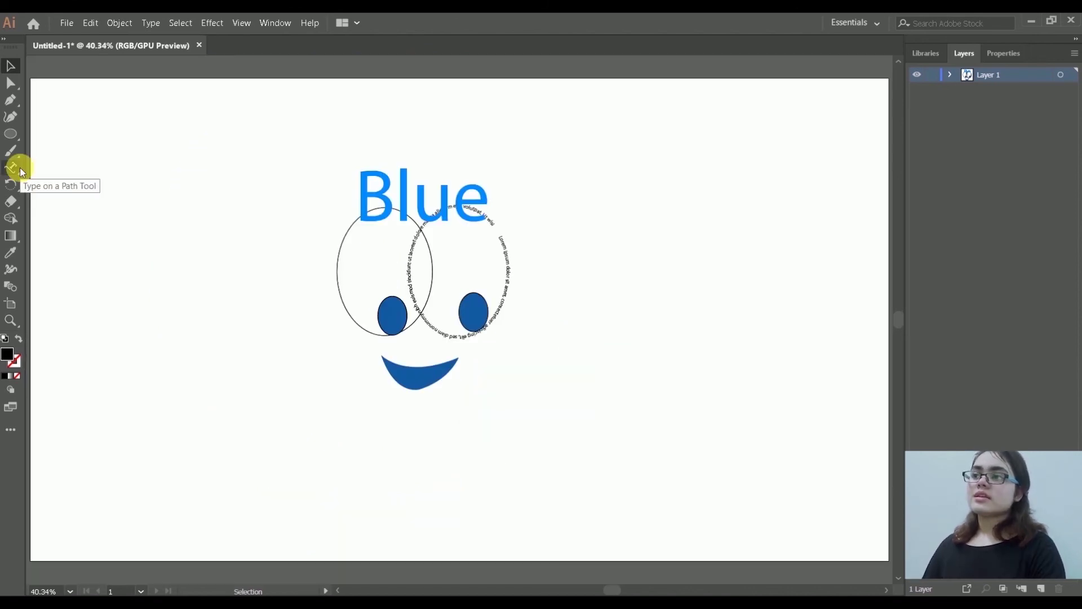
{"action": "left_click", "coordinate": [19, 168]}
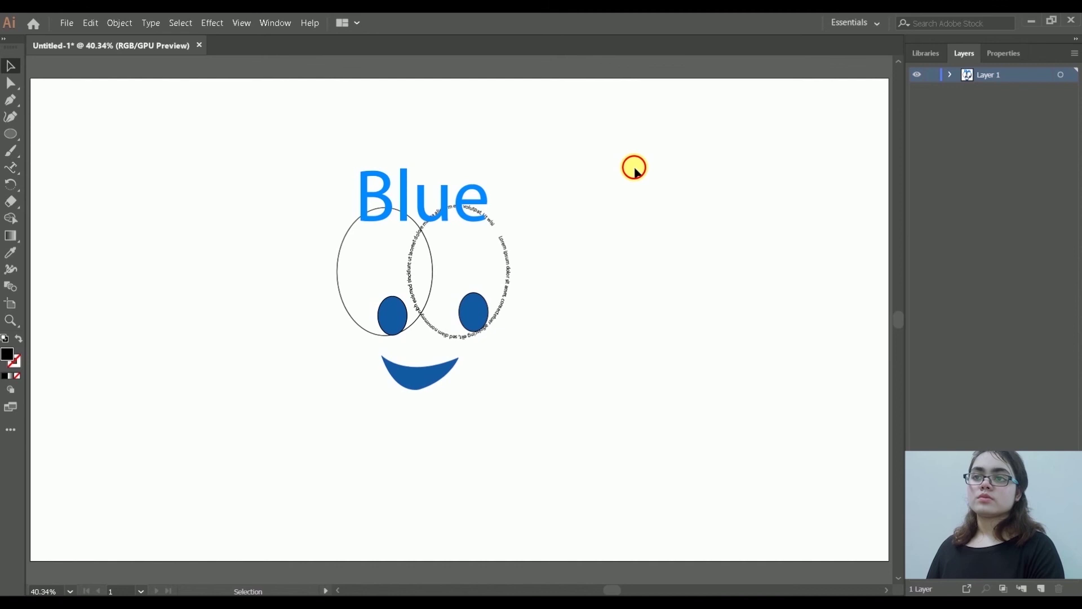
- Scale the whole drawing, including the face and its text, up by about a third and deselect it
{"action": "left_click_drag", "start_coordinate": [261, 154], "coordinate": [624, 468]}
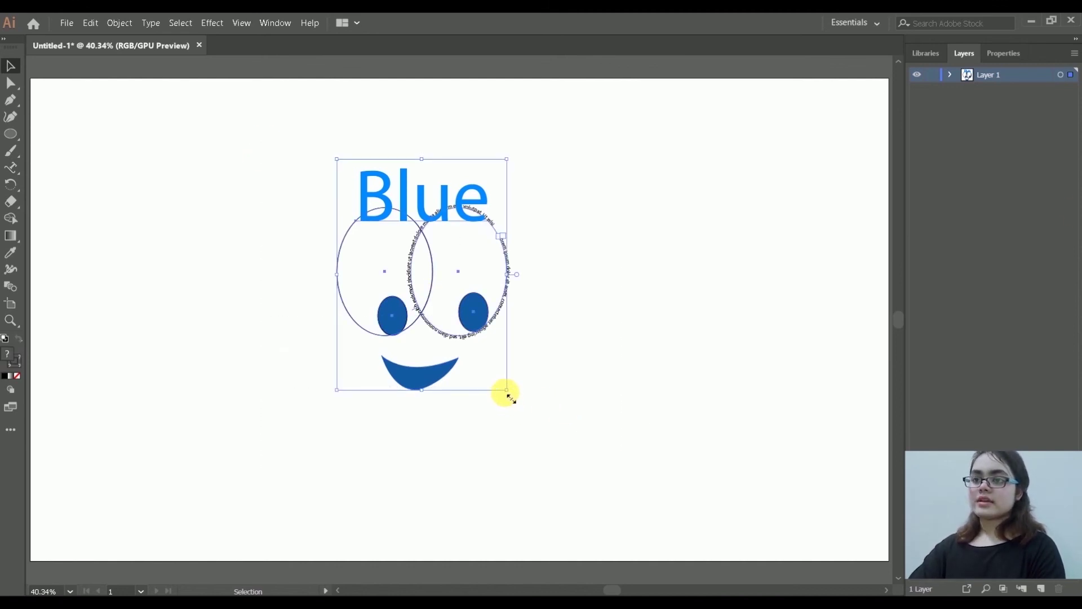
{"action": "left_click_drag", "start_coordinate": [506, 389], "coordinate": [546, 457]}
{"action": "left_click", "coordinate": [668, 336]}
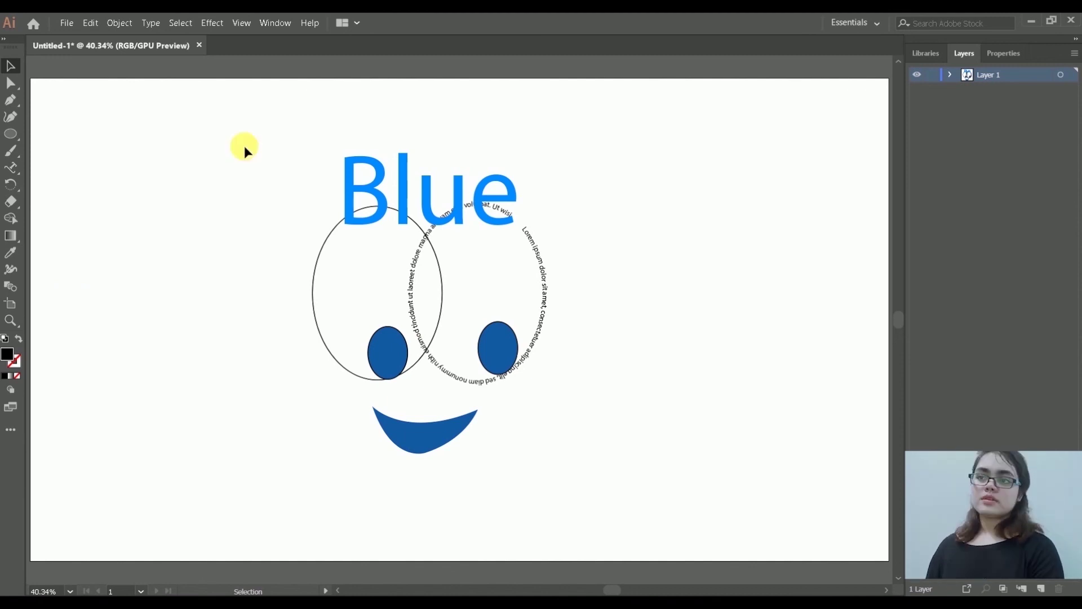
{"action": "left_click_drag", "start_coordinate": [244, 145], "coordinate": [625, 466]}
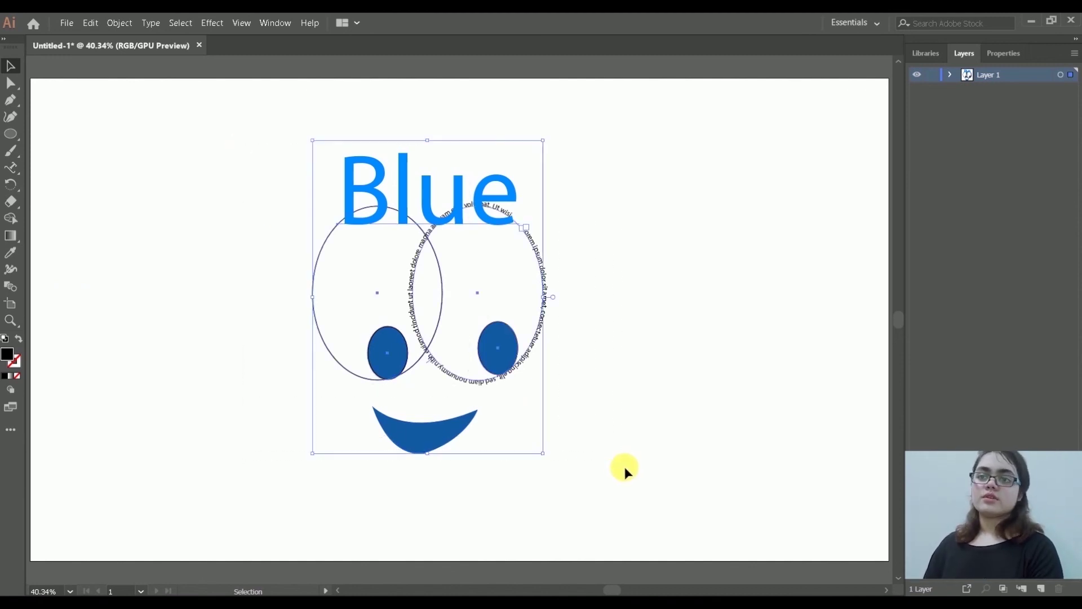
{"action": "left_click", "coordinate": [735, 394]}
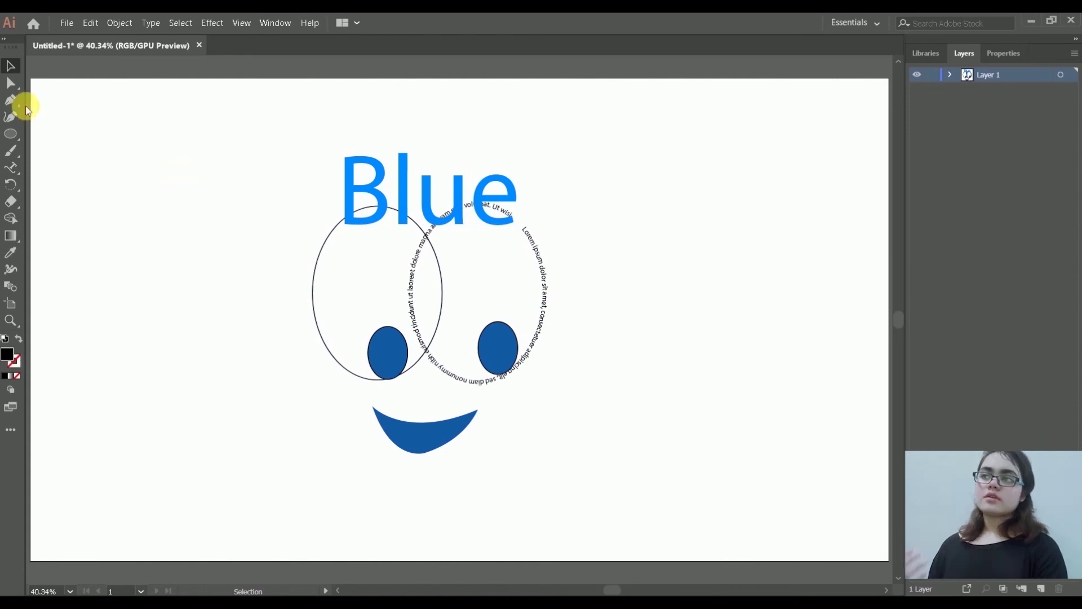